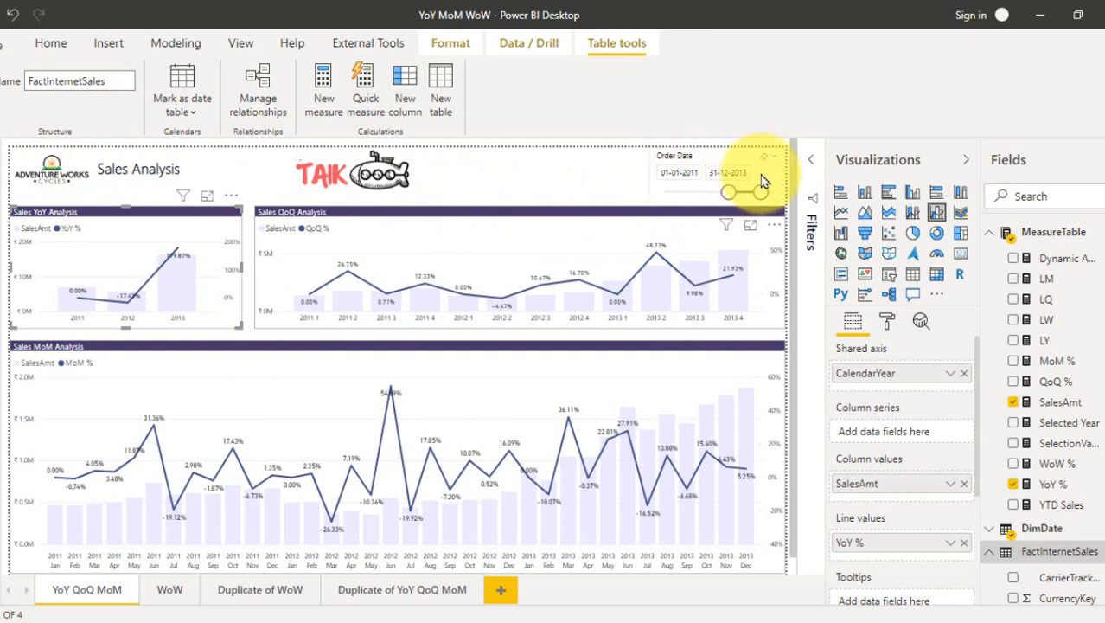
# Step: Show the Sales YoY Analysis chart in focus mode and open the formulas of the YoY % and LY measures
pyautogui.click(208, 199)
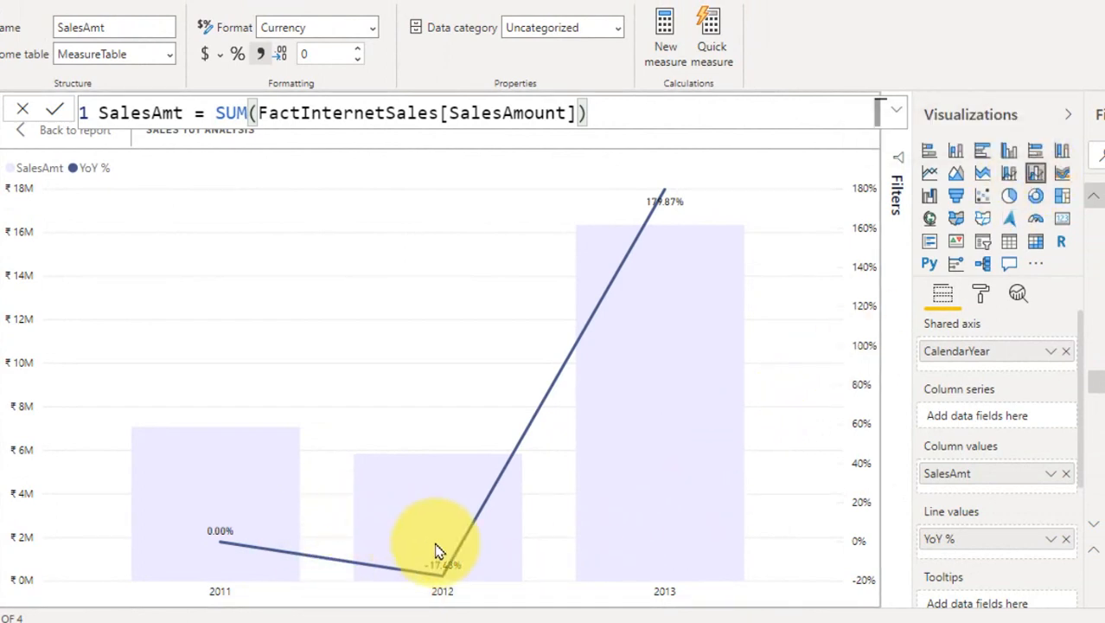
pyautogui.moveTo(629, 406)
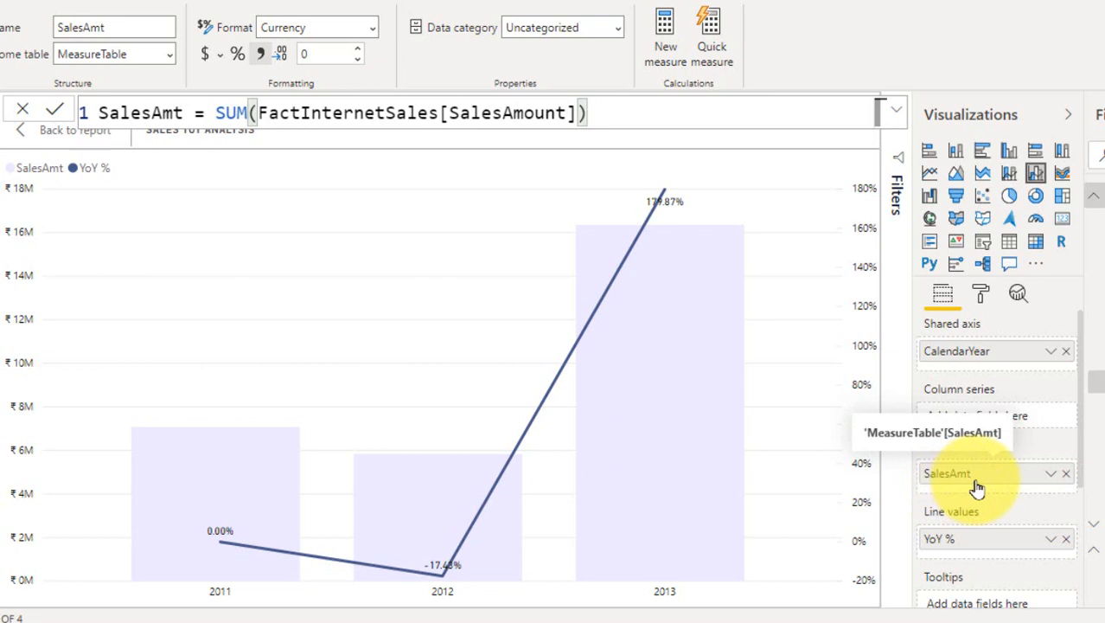
pyautogui.click(1100, 473)
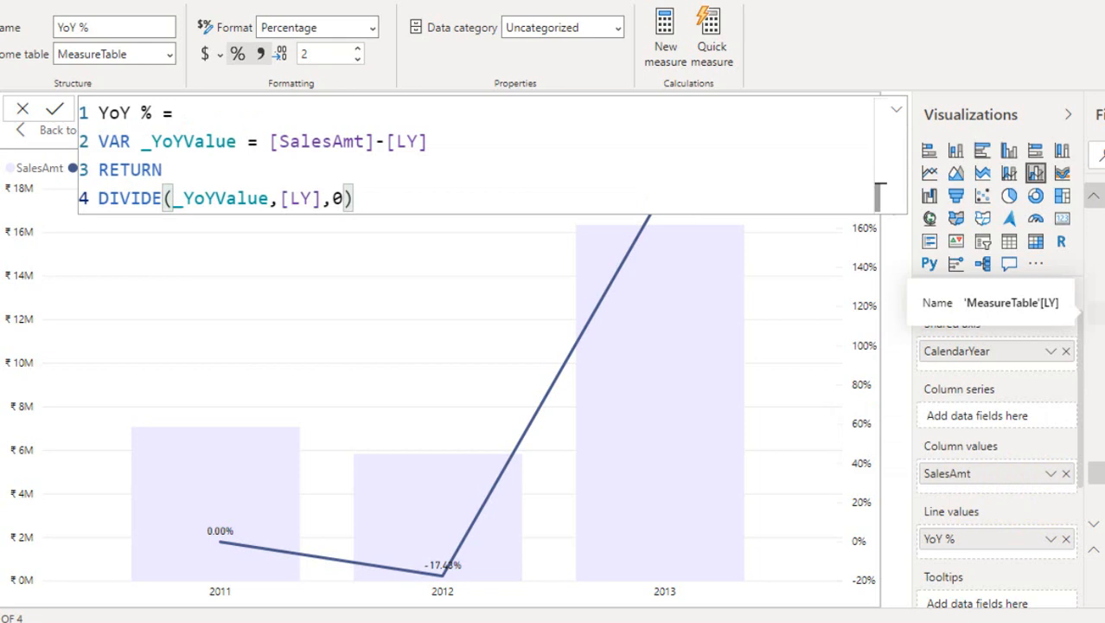
pyautogui.click(1098, 314)
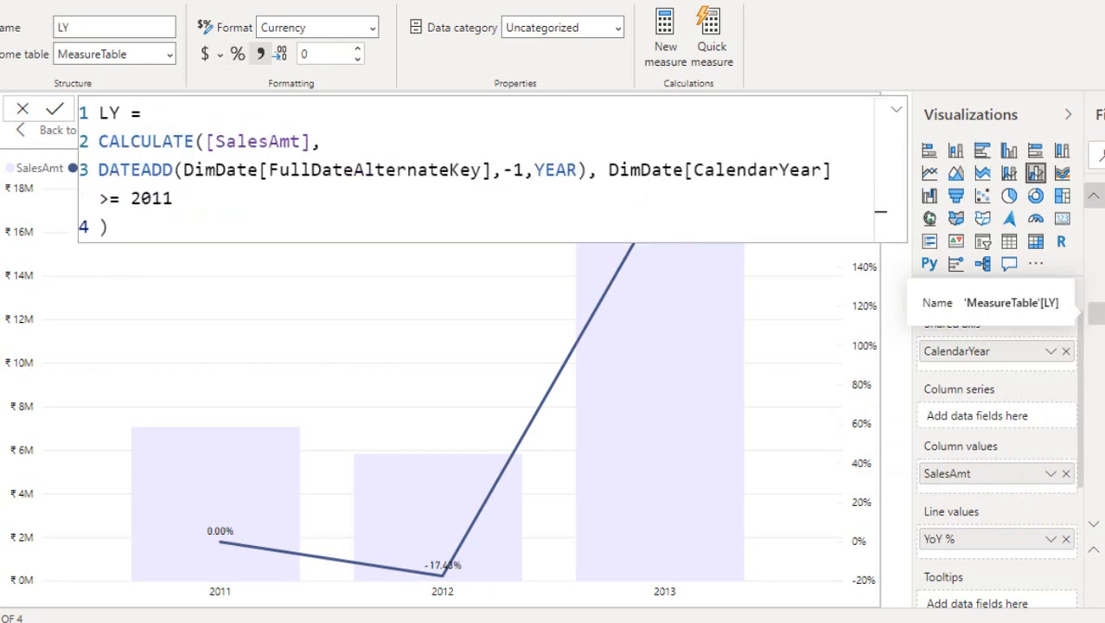
# Step: Examine the LY formula's CALCULATE expression and the date column, interval count and interval arguments of its DATEADD function
pyautogui.click(130, 143)
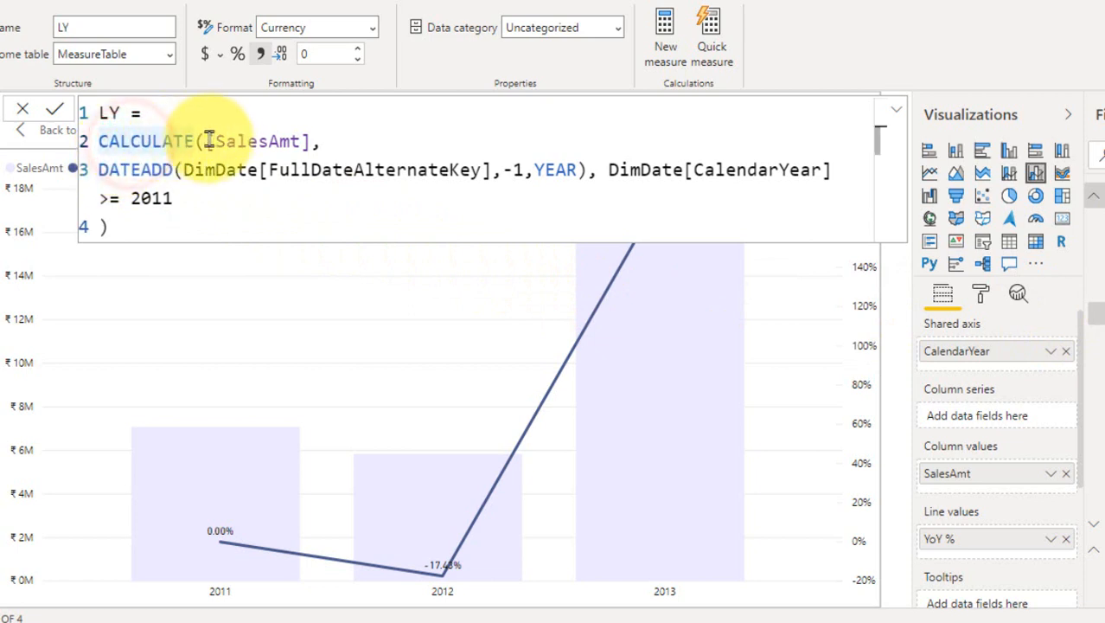
pyautogui.press('End')
pyautogui.press('BackSpace')
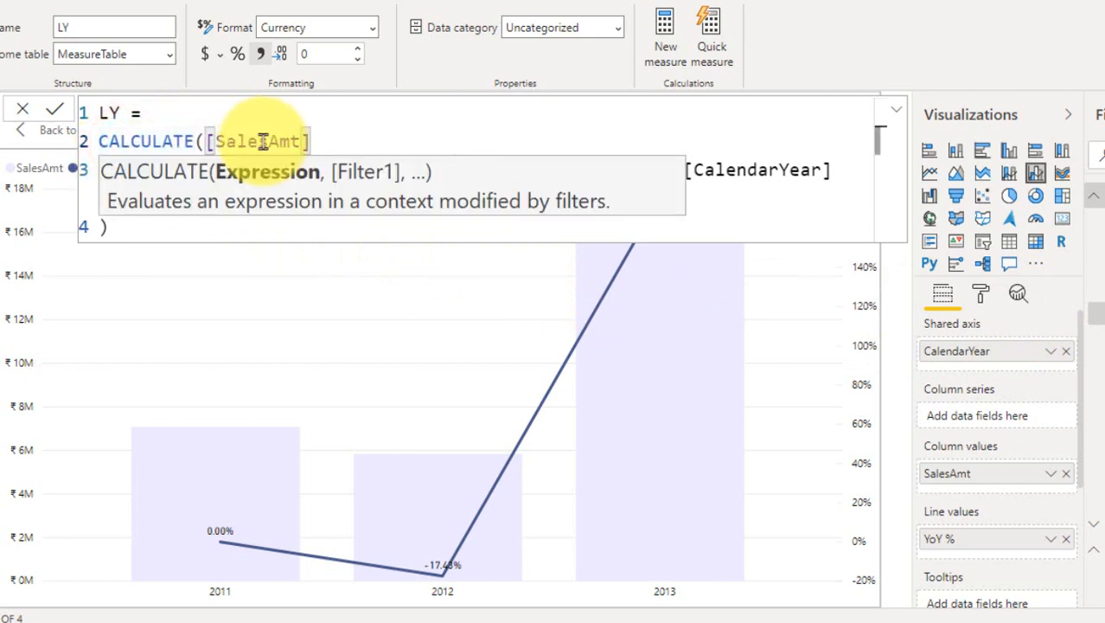
pyautogui.write(',')
pyautogui.press('Up')
pyautogui.press('Right')
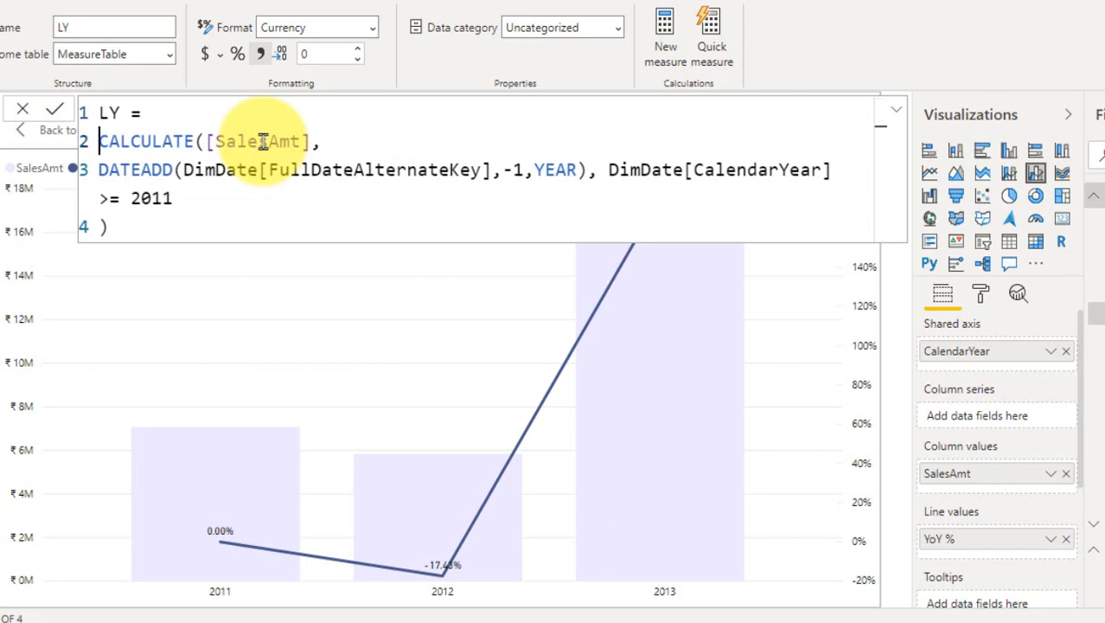
pyautogui.press('Down')
pyautogui.hotkey('ctrl', 'Right')
pyautogui.hotkey('ctrl', 'Right')
pyautogui.press('Right')
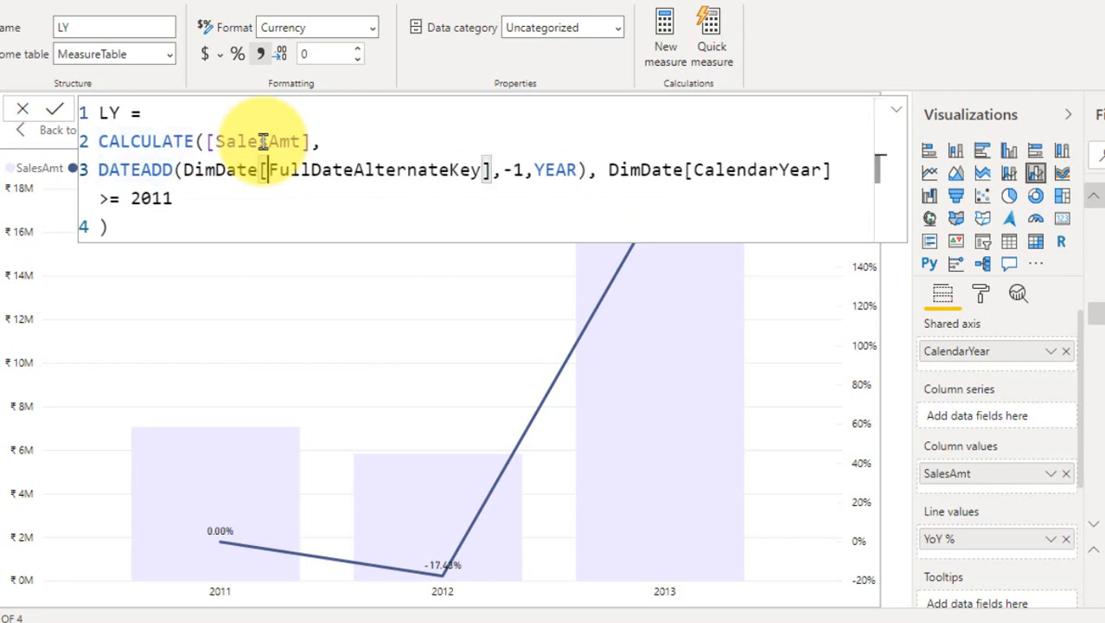
pyautogui.hotkey('ctrl', 'shift', 'Right')
pyautogui.press('Right')
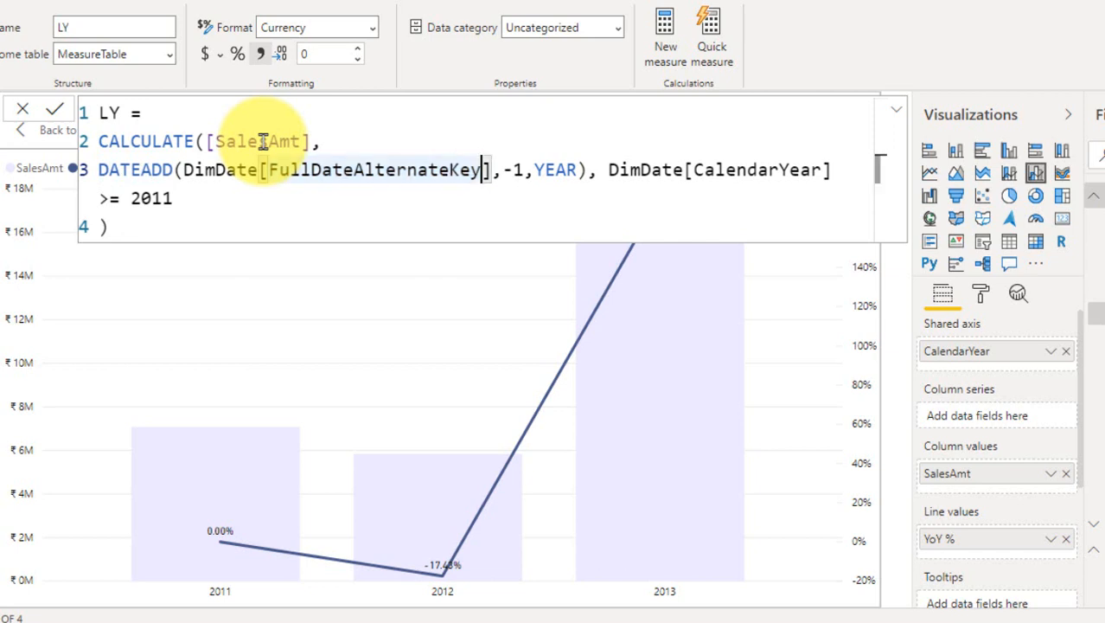
pyautogui.press('Right')
pyautogui.press('Delete')
pyautogui.write(',')
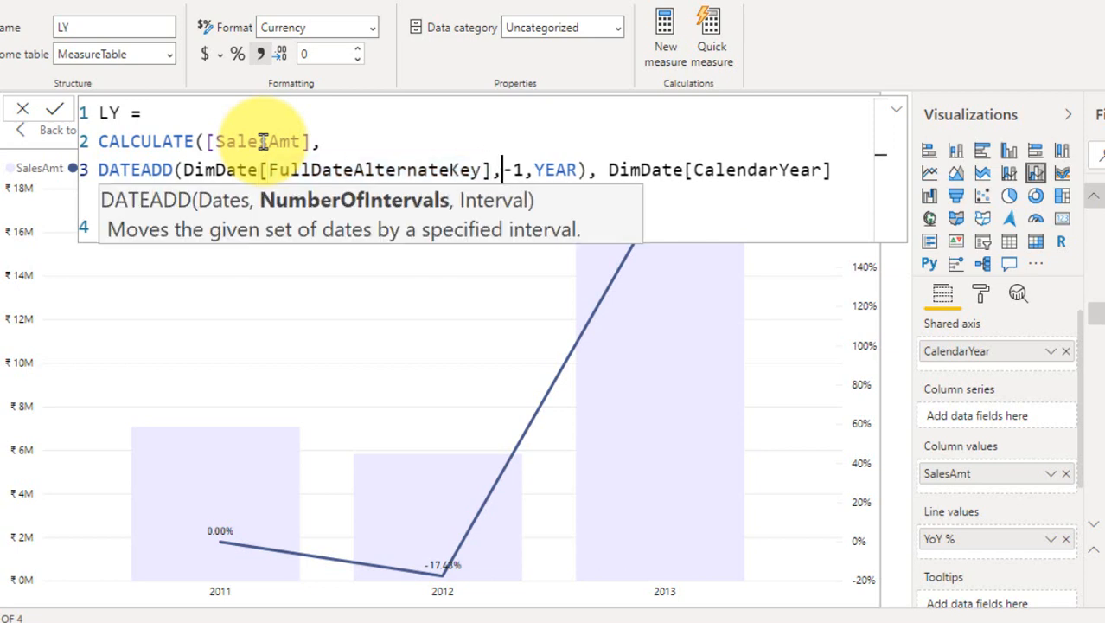
pyautogui.press('Right')
pyautogui.press('Right')
pyautogui.press('Right')
pyautogui.press('Right')
pyautogui.press('Right')
pyautogui.press('Right')
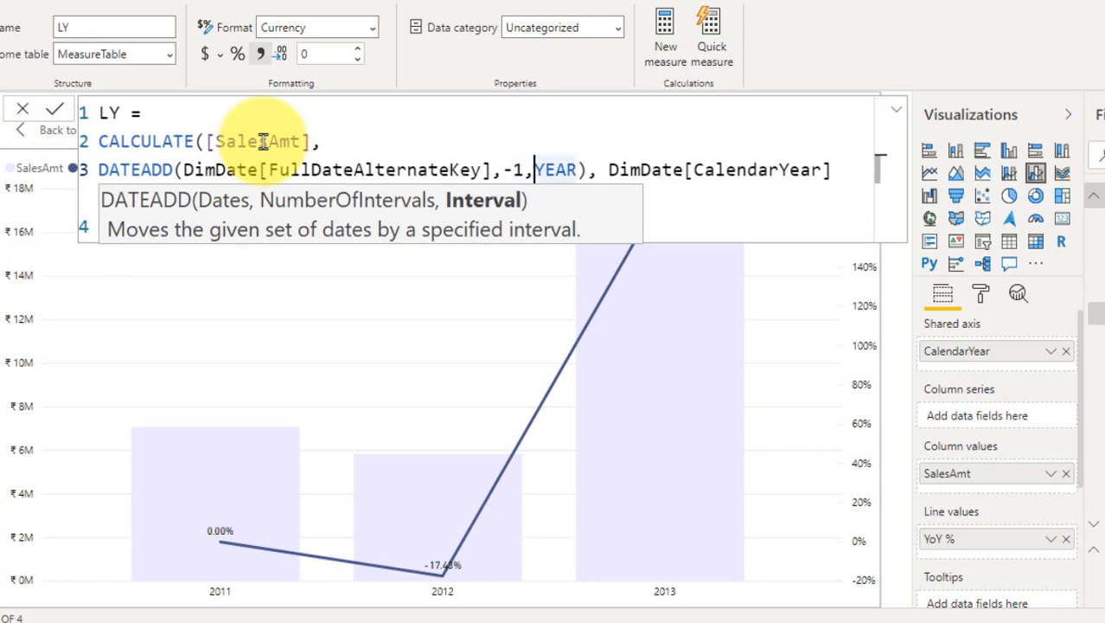
# Step: Put the DimDate[CalendarYear] >= 2011 filter of the LY formula on its own line
pyautogui.press('Right')
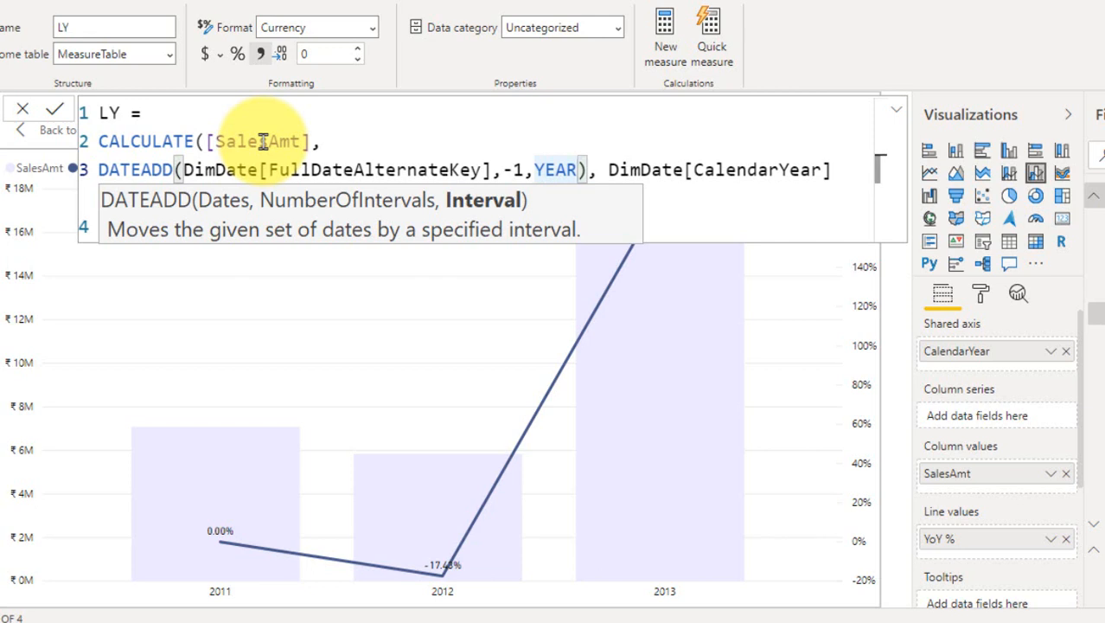
pyautogui.press('Right')
pyautogui.press('Right')
pyautogui.press('Right')
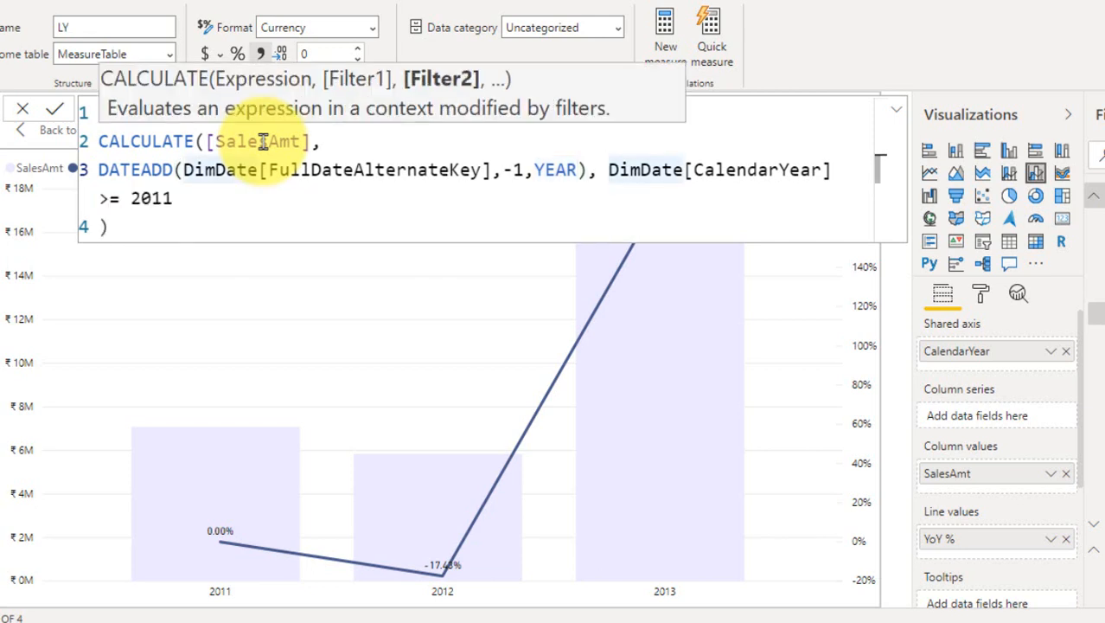
pyautogui.hotkey('shift', 'Return')
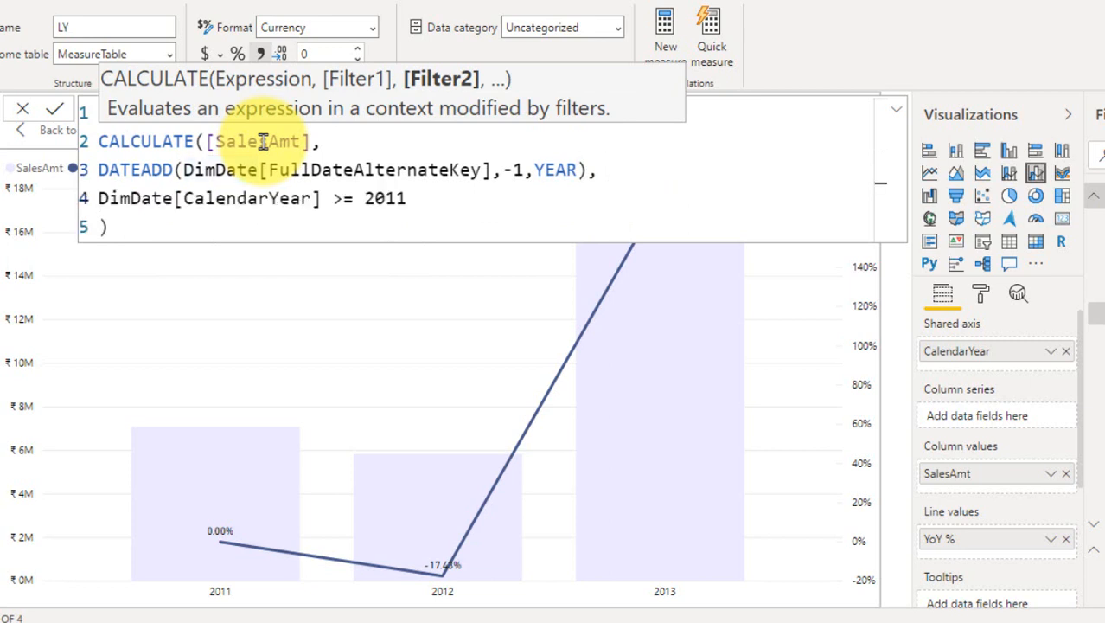
# Step: Examine the calendar year filter condition in the LY formula and go back to its DATEADD line
pyautogui.press('Right')
pyautogui.press('Right')
pyautogui.press('Right')
pyautogui.press('Right')
pyautogui.press('Right')
pyautogui.press('Right')
pyautogui.press('Right')
pyautogui.press('Right')
pyautogui.press('Right')
pyautogui.press('Right')
pyautogui.press('Right')
pyautogui.press('Right')
pyautogui.press('Right')
pyautogui.press('Right')
pyautogui.press('Right')
pyautogui.press('Right')
pyautogui.press('Right')
pyautogui.press('Right')
pyautogui.press('Right')
pyautogui.press('Right')
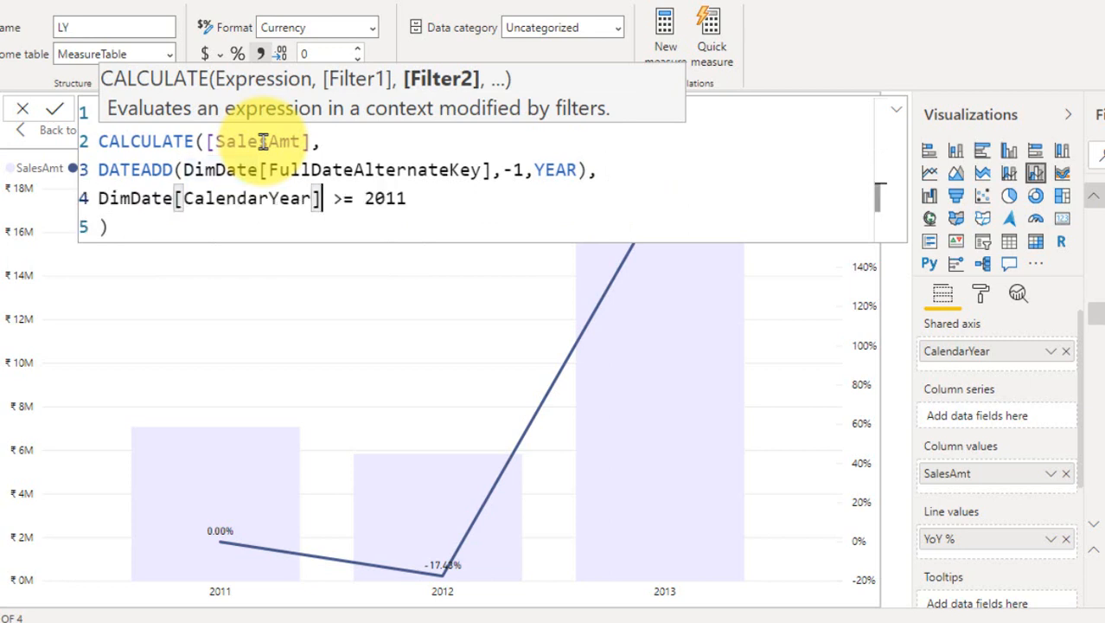
pyautogui.press('Right')
pyautogui.press('Right')
pyautogui.press('Right')
pyautogui.press('Right')
pyautogui.press('Right')
pyautogui.press('Right')
pyautogui.press('Right')
pyautogui.press('Right')
pyautogui.press('Right')
pyautogui.press('Right')
pyautogui.press('Up')
pyautogui.press('Up')
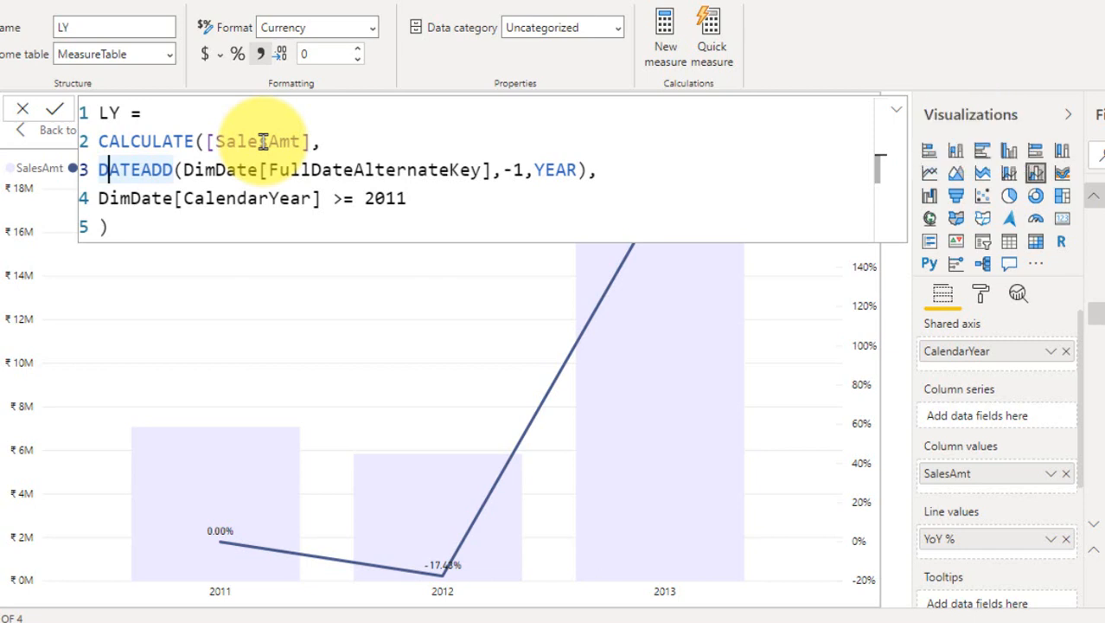
# Step: Expand the formula editor, open the YoY % measure and examine how its _YoYValue variable subtracts LY from SalesAmt
pyautogui.click(899, 114)
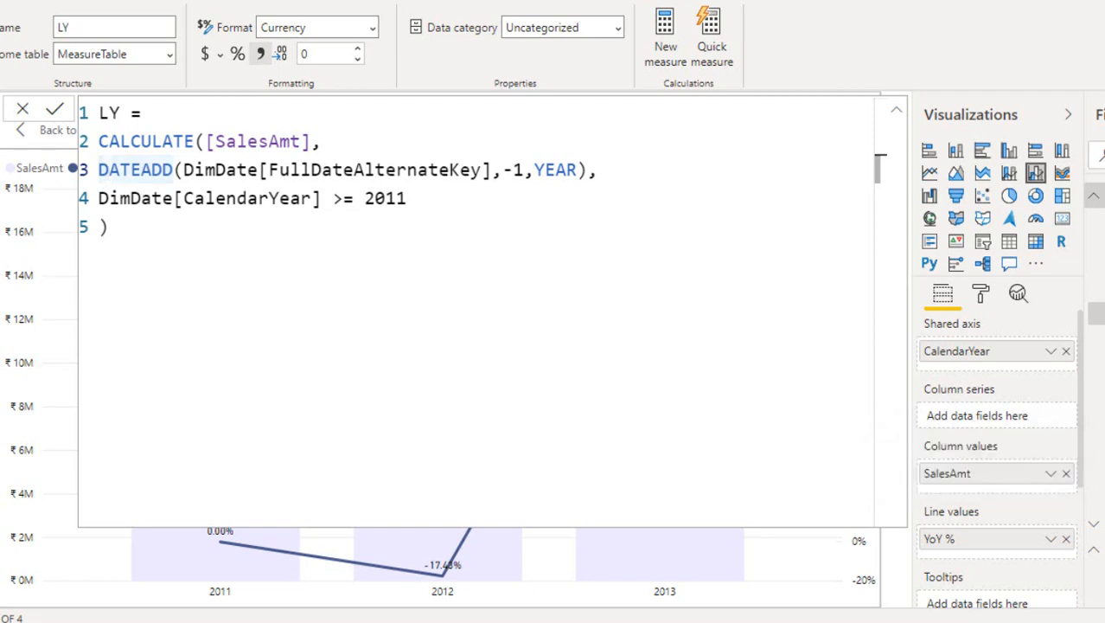
pyautogui.click(1097, 473)
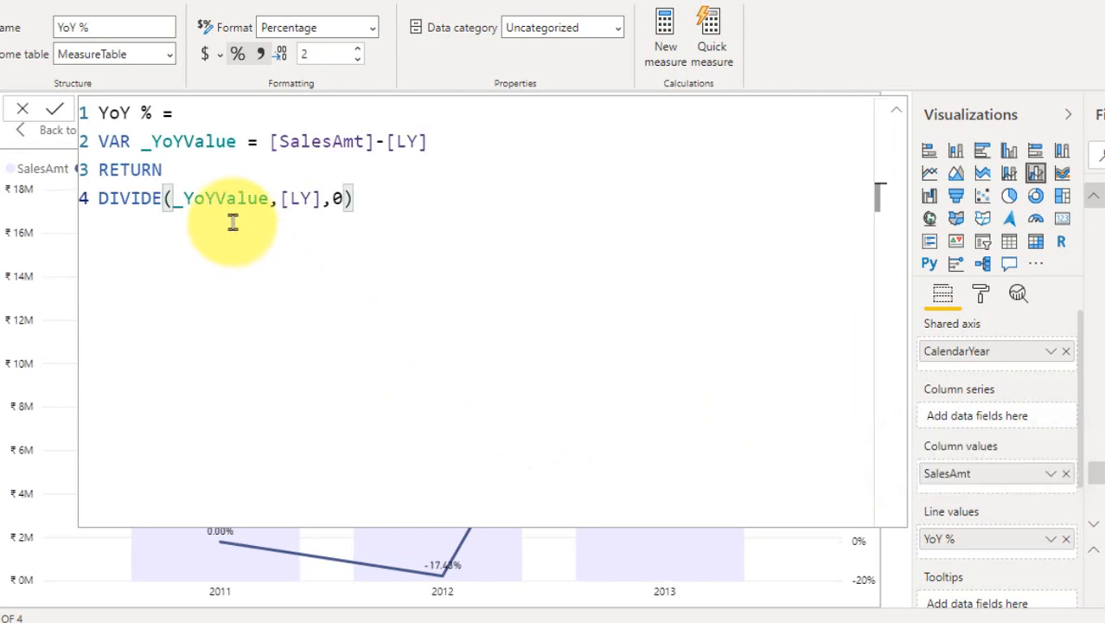
pyautogui.doubleClick(173, 141)
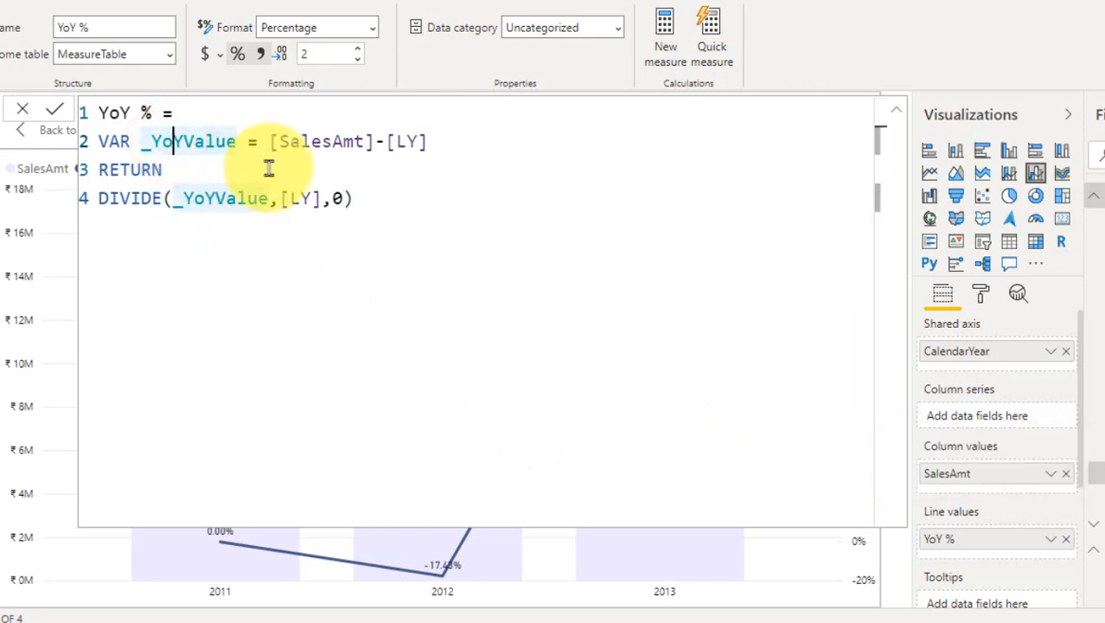
pyautogui.hotkey('ctrl', 'Right')
pyautogui.hotkey('ctrl', 'Right')
pyautogui.press('Right')
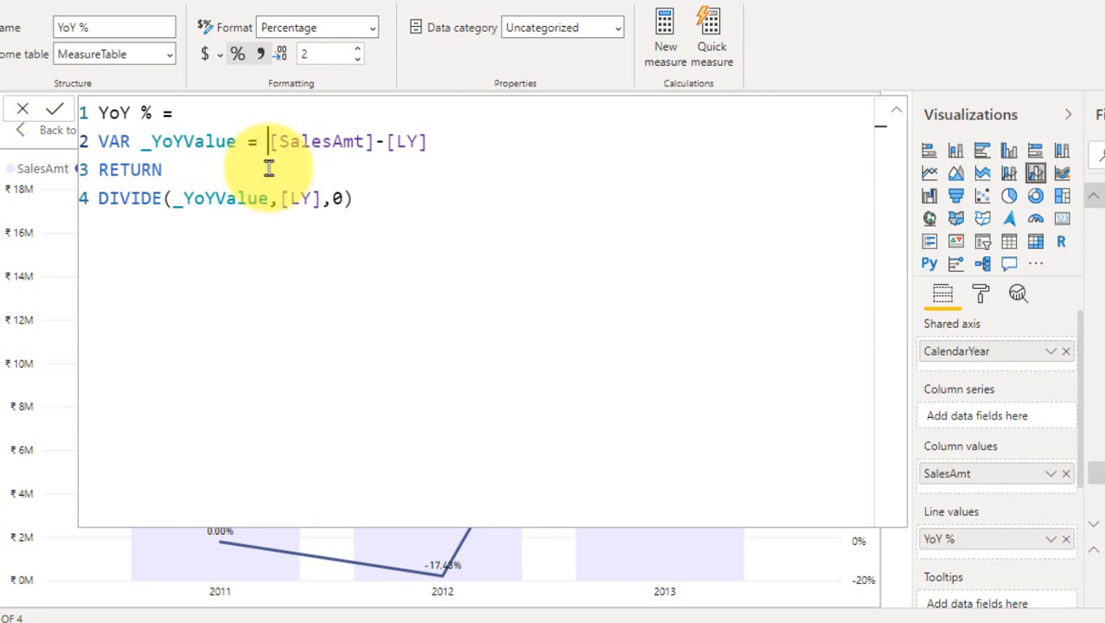
pyautogui.hotkey('ctrl', 'shift', 'Right')
pyautogui.hotkey('ctrl', 'shift', 'Right')
pyautogui.press('Right')
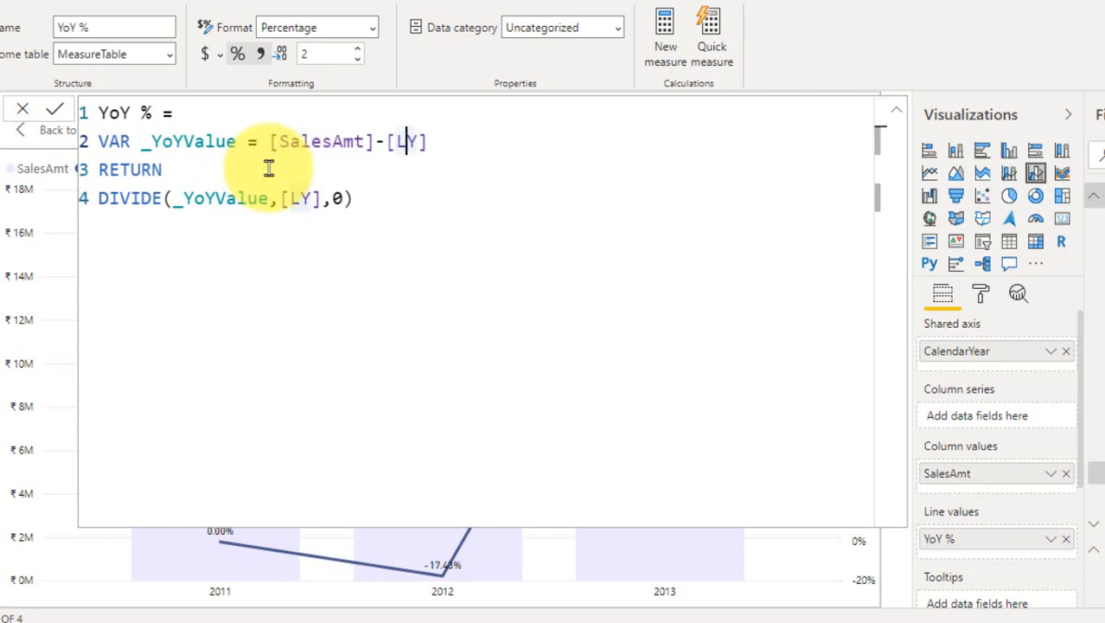
pyautogui.press('Left')
pyautogui.press('Left')
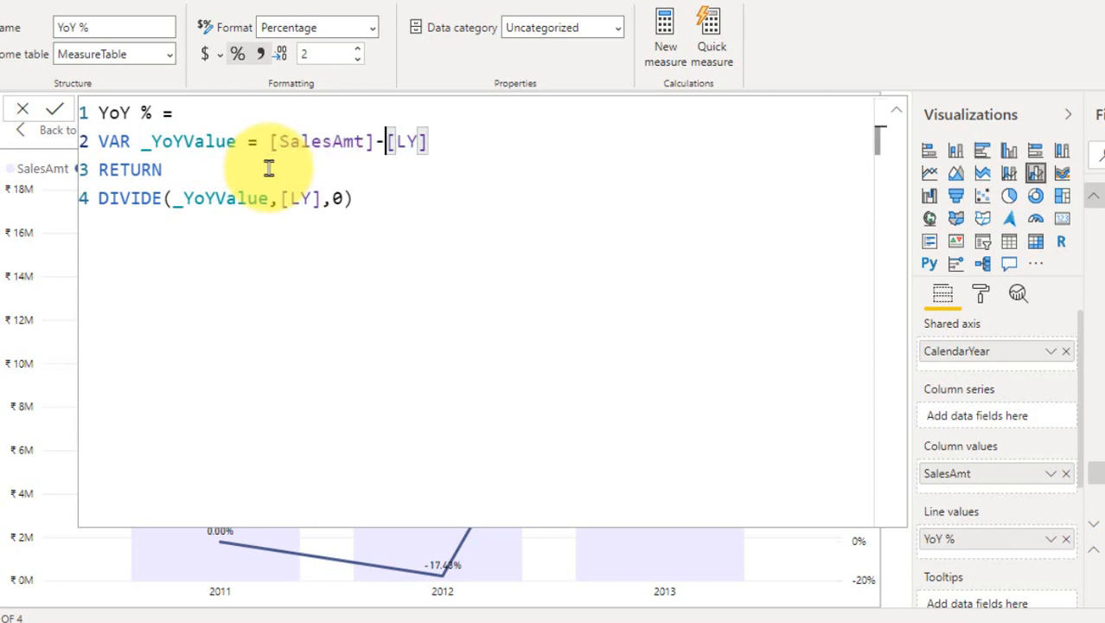
pyautogui.hotkey('ctrl', 'shift', 'Left')
pyautogui.hotkey('ctrl', 'shift', 'Left')
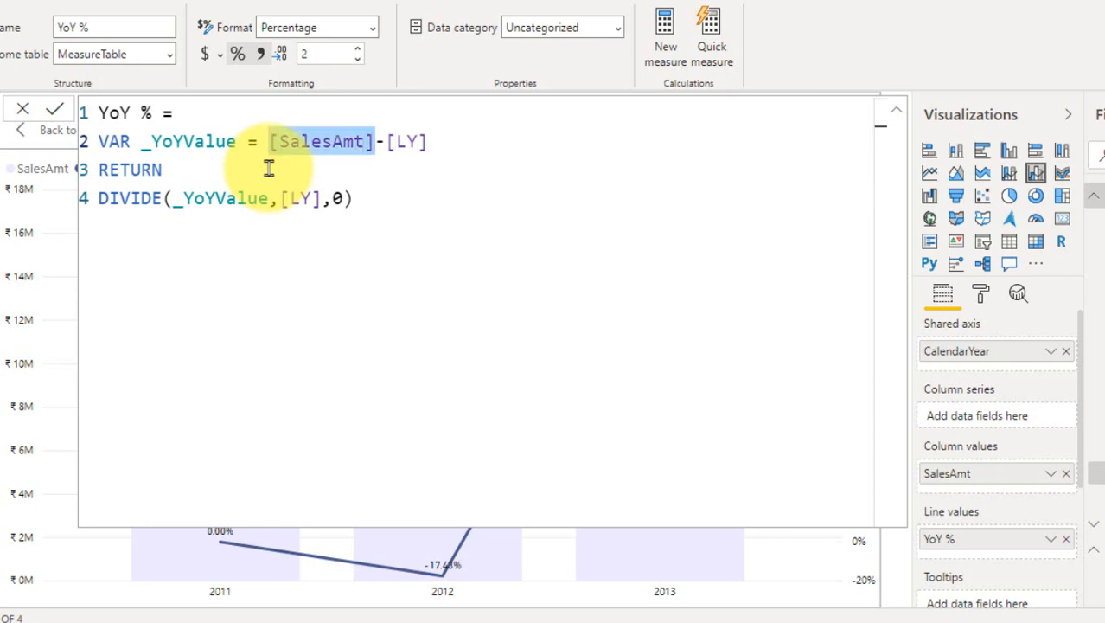
pyautogui.press('Right')
pyautogui.press('Right')
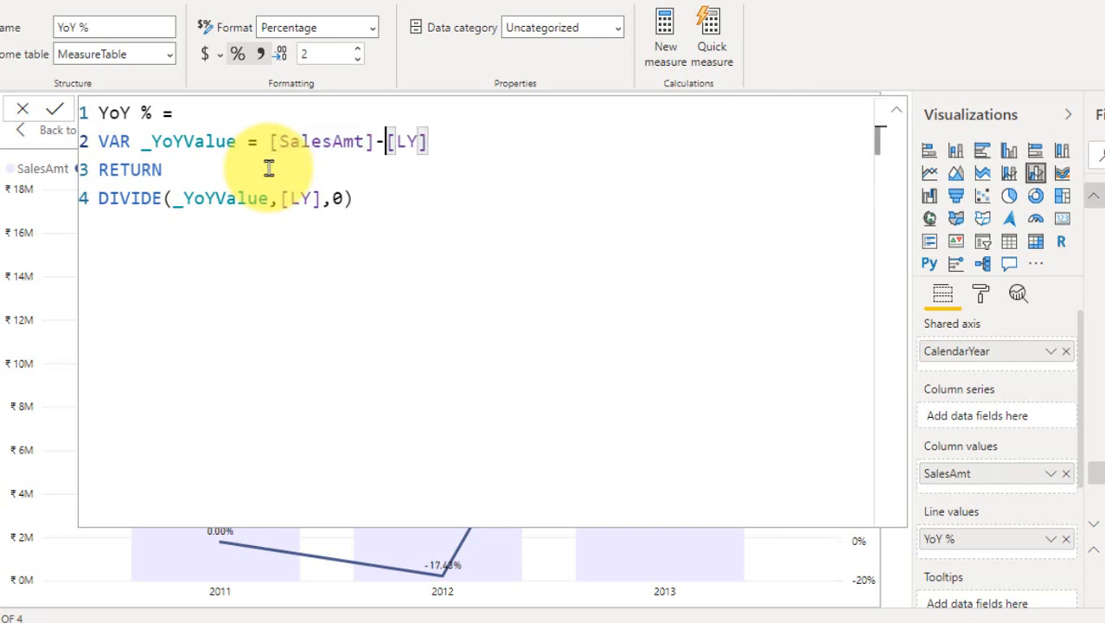
pyautogui.hotkey('shift', 'Right')
pyautogui.hotkey('shift', 'Right')
pyautogui.hotkey('shift', 'Right')
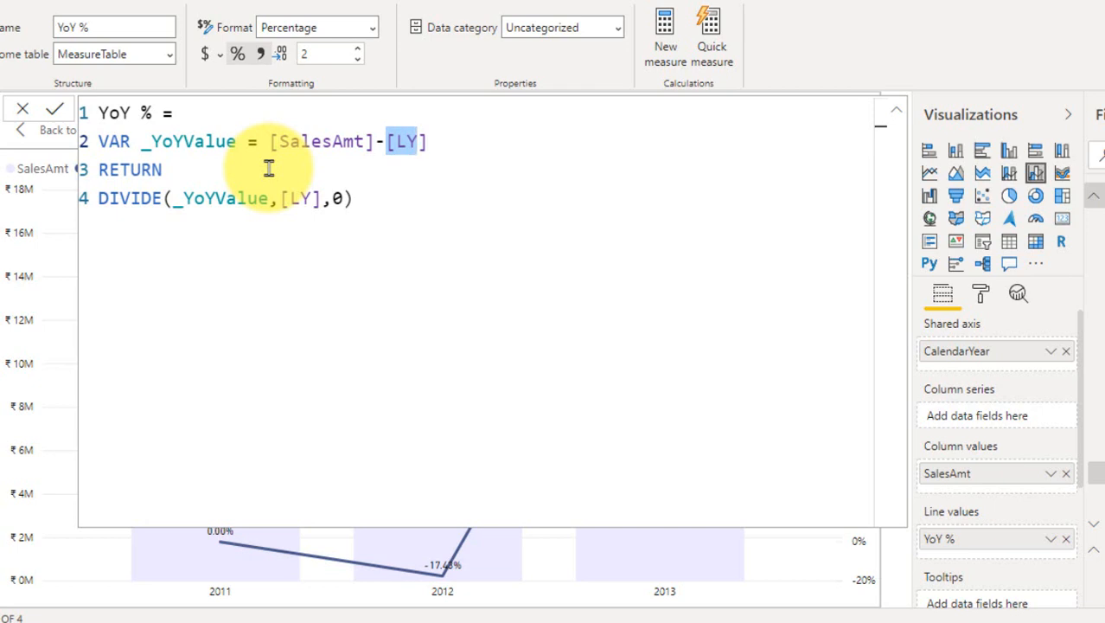
# Step: Examine the RETURN and DIVIDE part of the YoY % formula against its variable line, and commit the formula
pyautogui.press('Down')
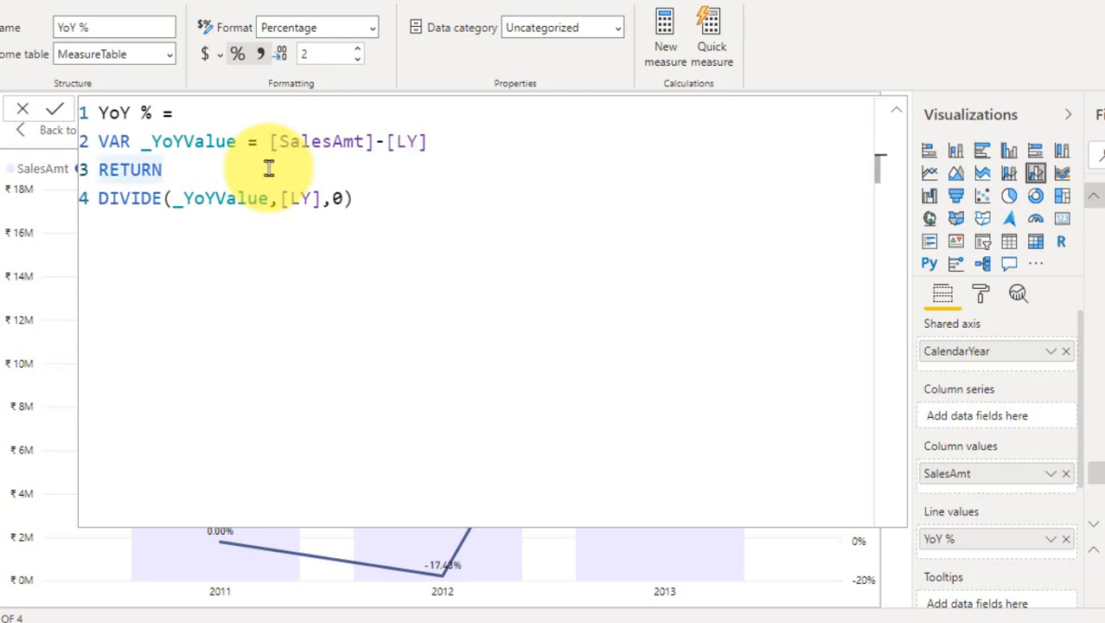
pyautogui.press('Right')
pyautogui.hotkey('ctrl', 'Right')
pyautogui.hotkey('ctrl', 'Right')
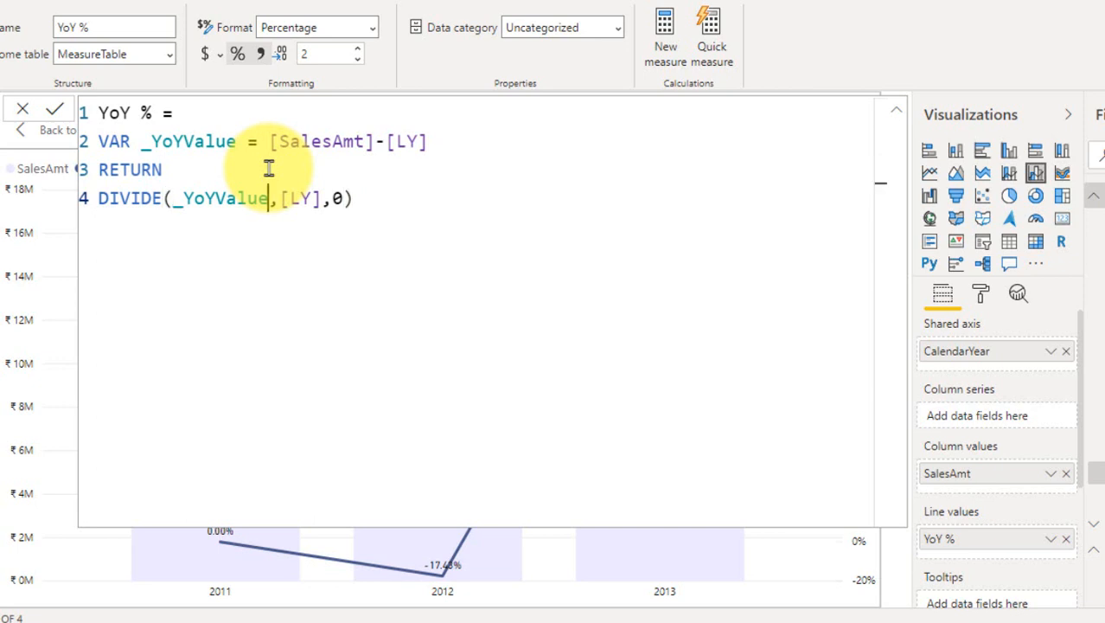
pyautogui.press('Up')
pyautogui.press('Right')
pyautogui.hotkey('ctrl', 'Right')
pyautogui.hotkey('ctrl', 'Right')
pyautogui.hotkey('ctrl', 'shift', 'Left')
pyautogui.hotkey('ctrl', 'shift', 'Right')
pyautogui.press('Right')
pyautogui.press('Right')
pyautogui.press('Right')
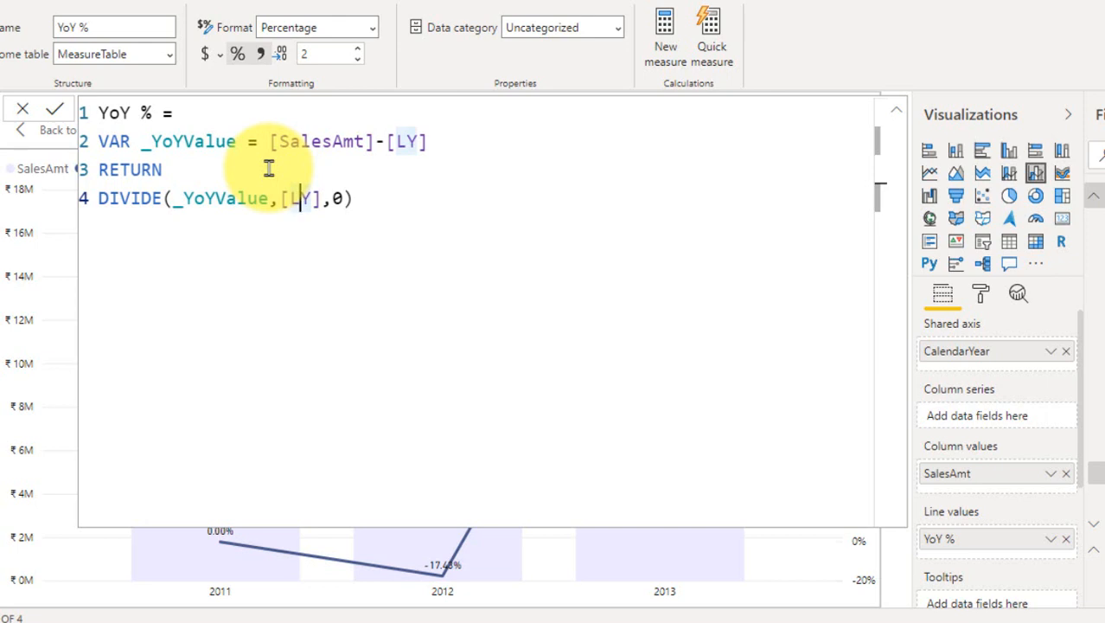
pyautogui.press('Return')
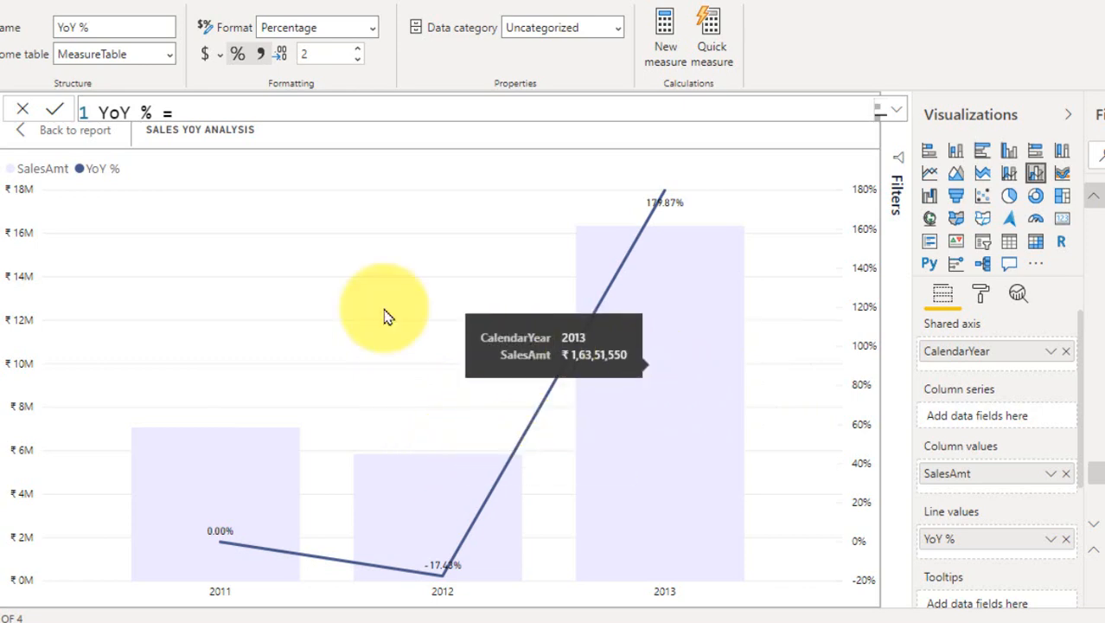
# Step: Return to the report and show the Sales QoQ Analysis chart in focus mode
pyautogui.click(91, 143)
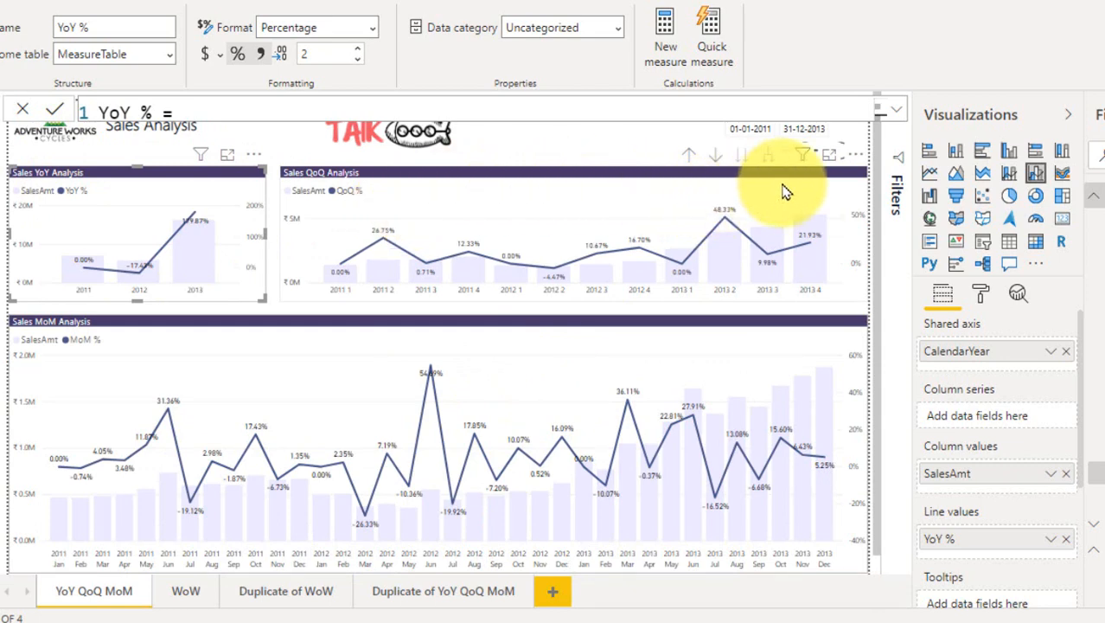
pyautogui.click(828, 158)
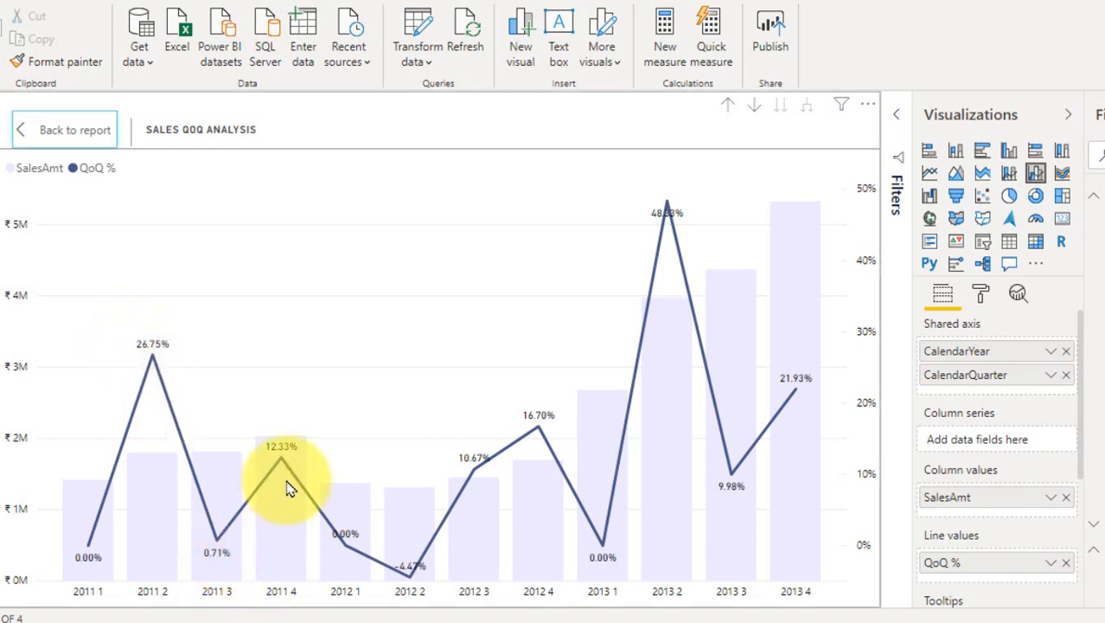
pyautogui.moveTo(290, 489)
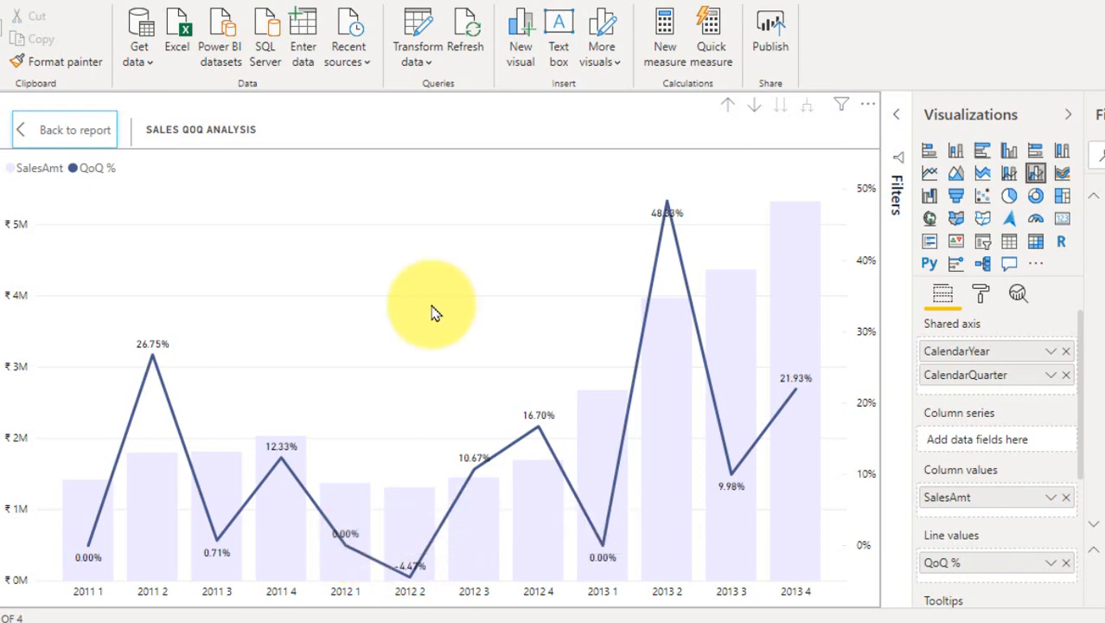
# Step: Collapse the FactInternetSales table's field list and open the formula of the Selected Year measure
pyautogui.click(1104, 402)
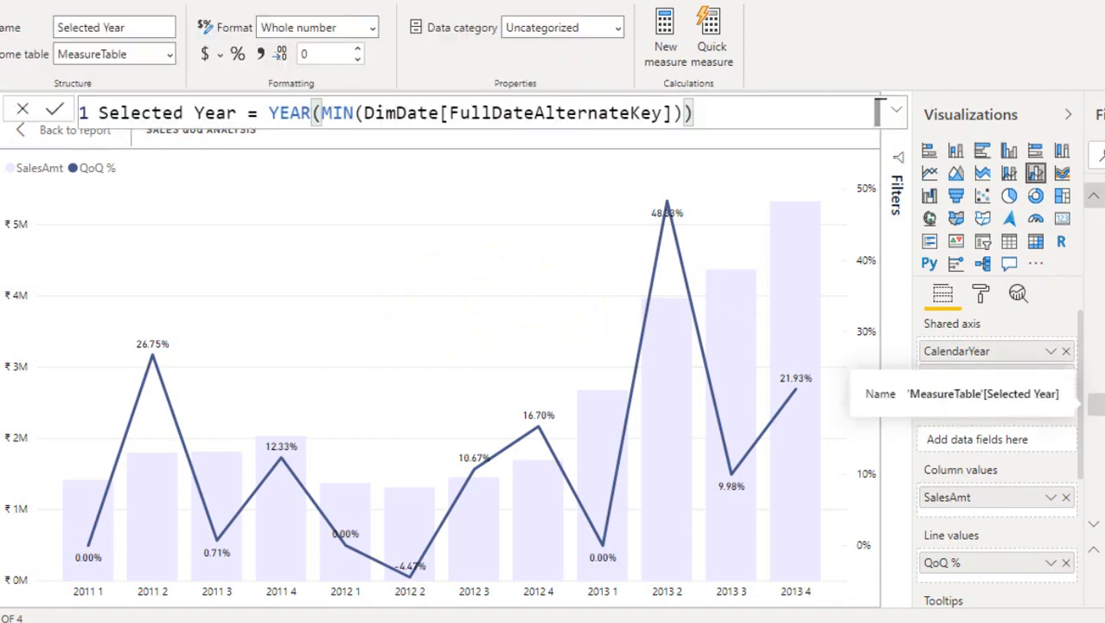
pyautogui.click(1098, 549)
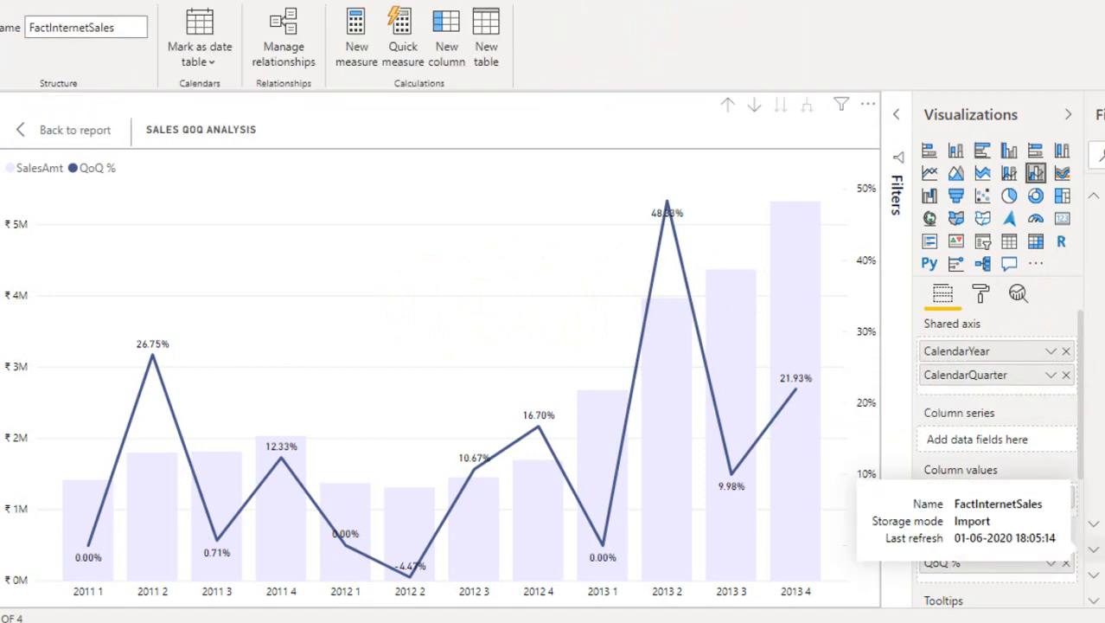
pyautogui.click(1098, 403)
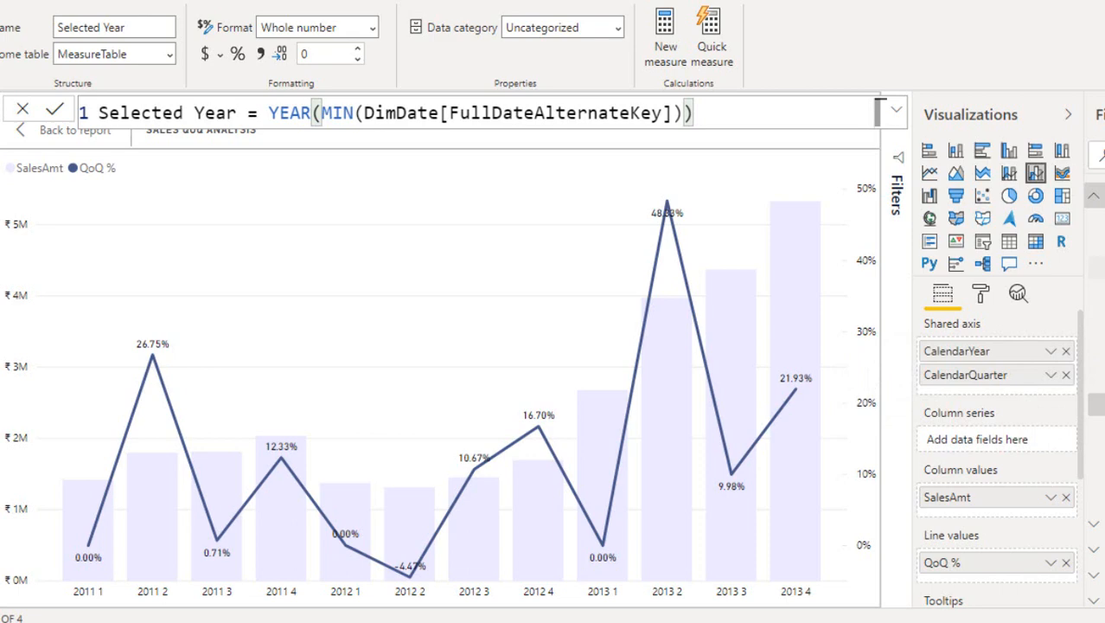
# Step: Open the formula of the LQ measure and examine the [Selected Year] reference assigned to its _SelectedYr variable
pyautogui.click(1097, 267)
pyautogui.click(283, 153)
pyautogui.press('Up')
pyautogui.press('Right')
pyautogui.press('Right')
pyautogui.press('Right')
pyautogui.press('Right')
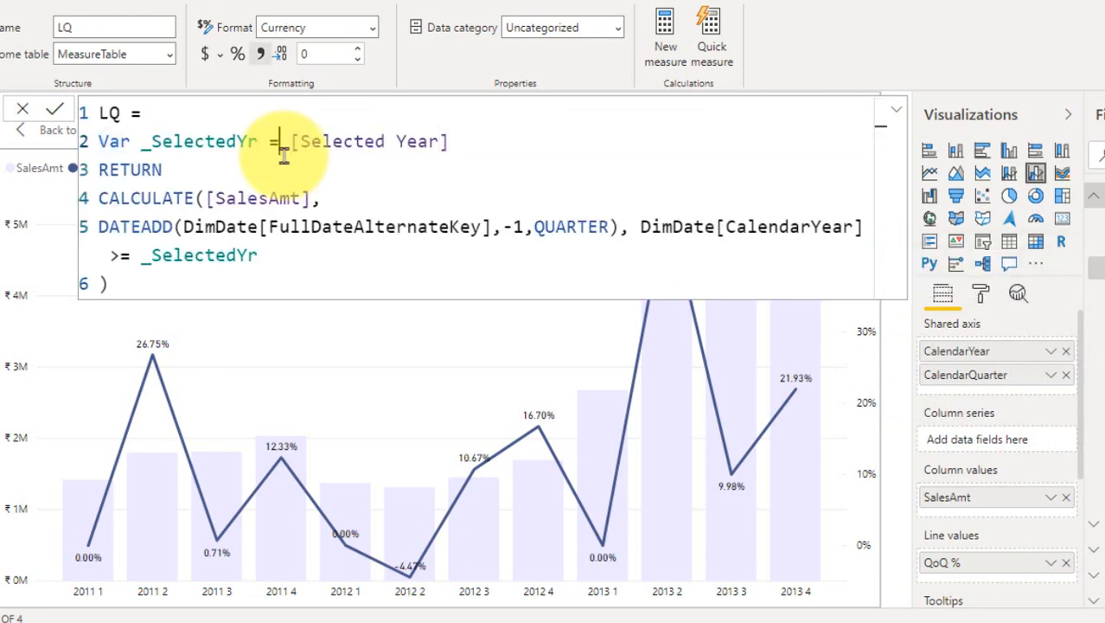
pyautogui.press('Right')
pyautogui.hotkey('ctrl', 'shift', 'Right')
pyautogui.hotkey('ctrl', 'shift', 'Right')
pyautogui.hotkey('ctrl', 'shift', 'Right')
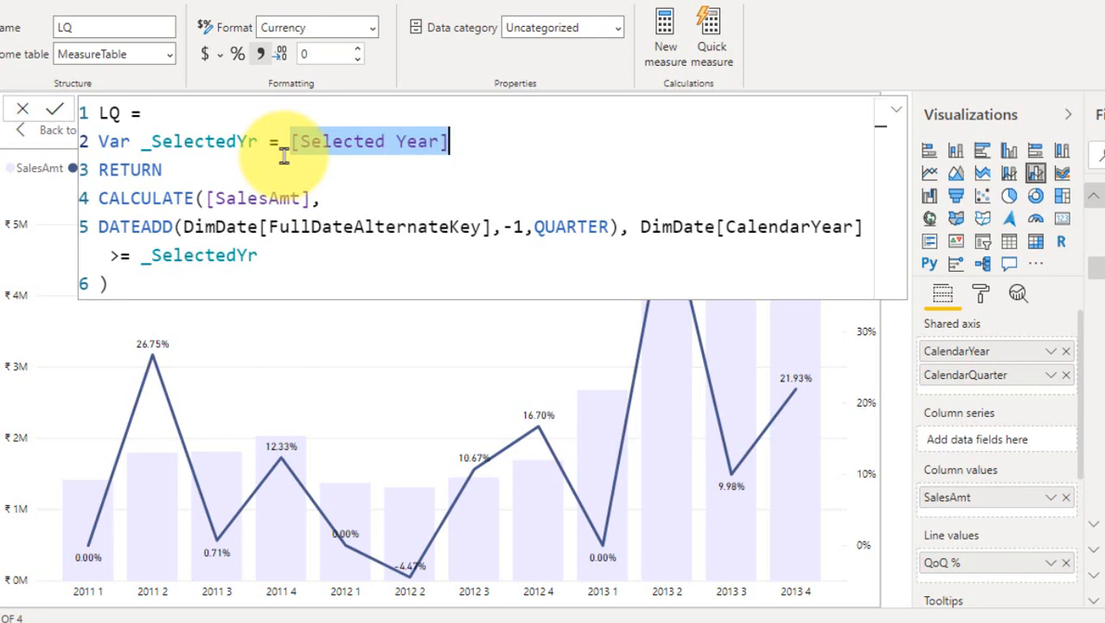
# Step: Examine the CALCULATE([SalesAmt], opening of the expression that the LQ measure returns
pyautogui.press('Down')
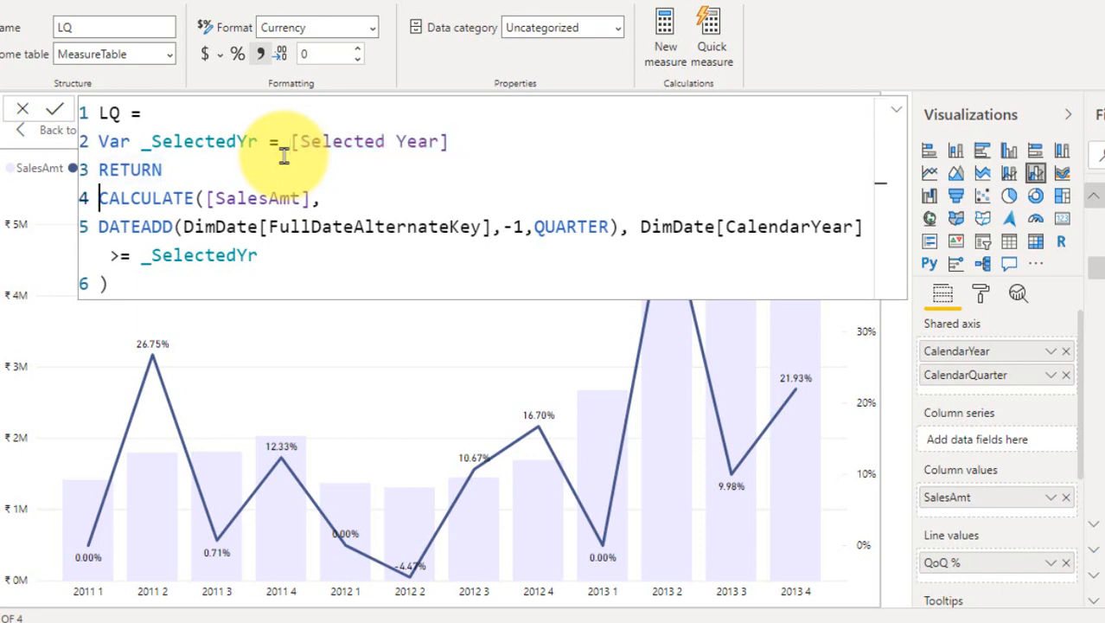
pyautogui.press('Right')
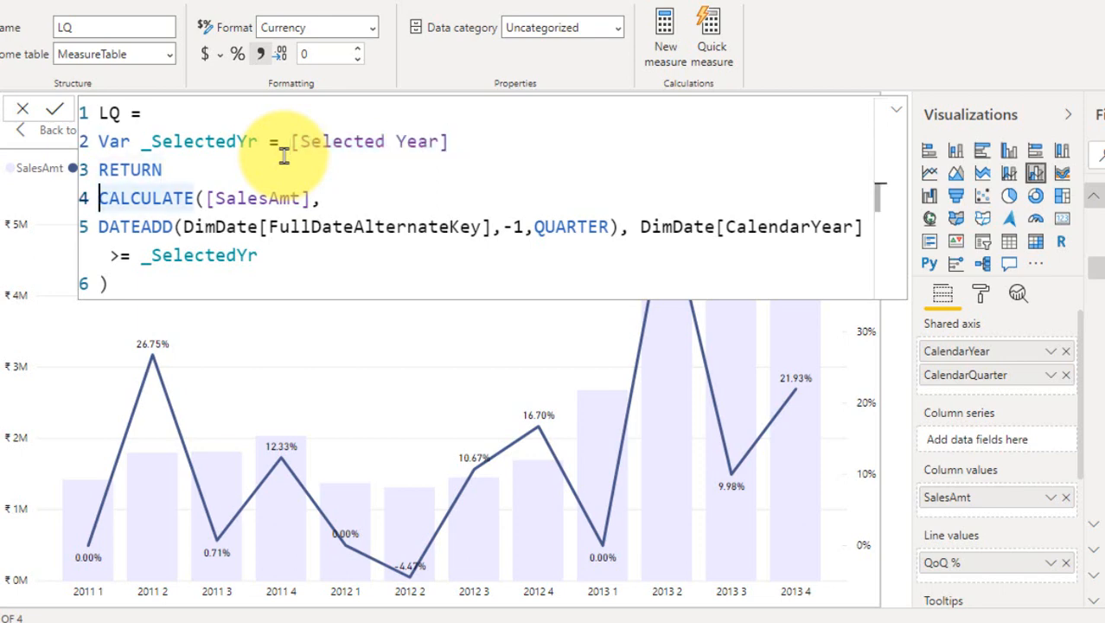
pyautogui.hotkey('ctrl', 'shift', 'Right')
pyautogui.hotkey('ctrl', 'shift', 'Right')
pyautogui.hotkey('ctrl', 'shift', 'Right')
pyautogui.hotkey('ctrl', 'shift', 'Right')
pyautogui.hotkey('ctrl', 'shift', 'Right')
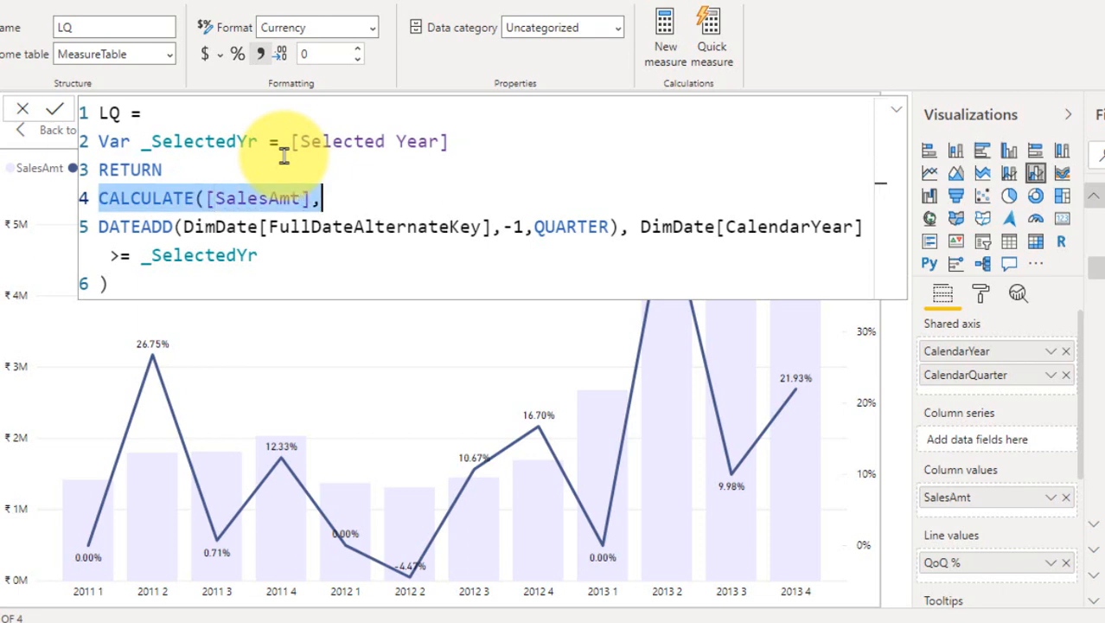
# Step: Examine the -1 offset and the QUARTER interval in the LQ formula's DATEADD function
pyautogui.press('Right')
pyautogui.hotkey('ctrl', 'Right')
pyautogui.hotkey('ctrl', 'Right')
pyautogui.hotkey('ctrl', 'Right')
pyautogui.hotkey('ctrl', 'Right')
pyautogui.hotkey('ctrl', 'Right')
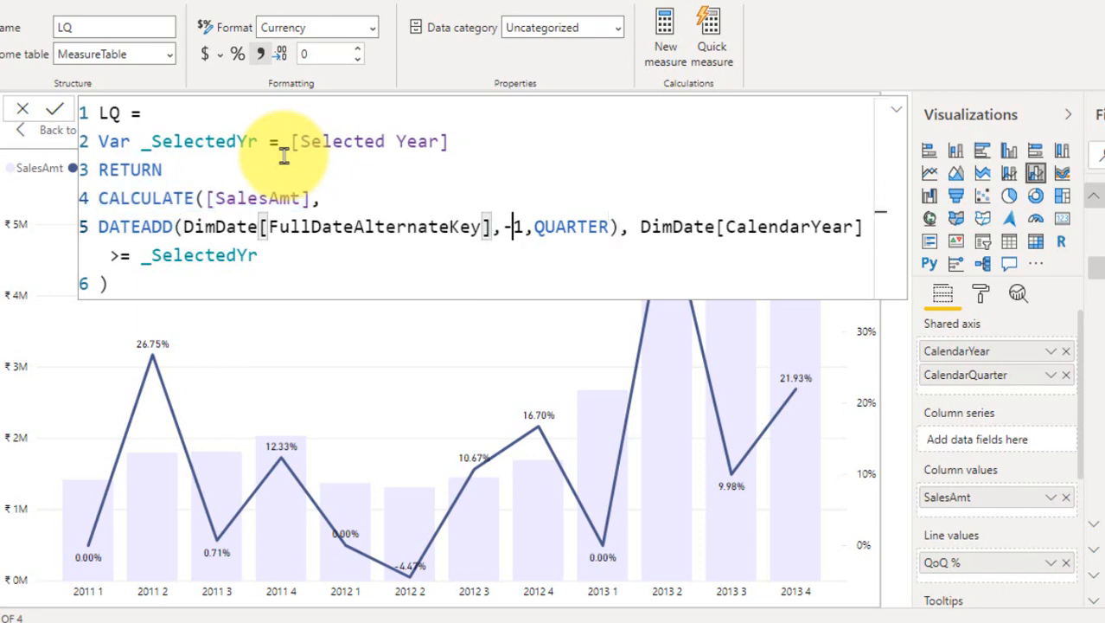
pyautogui.hotkey('shift', 'Left')
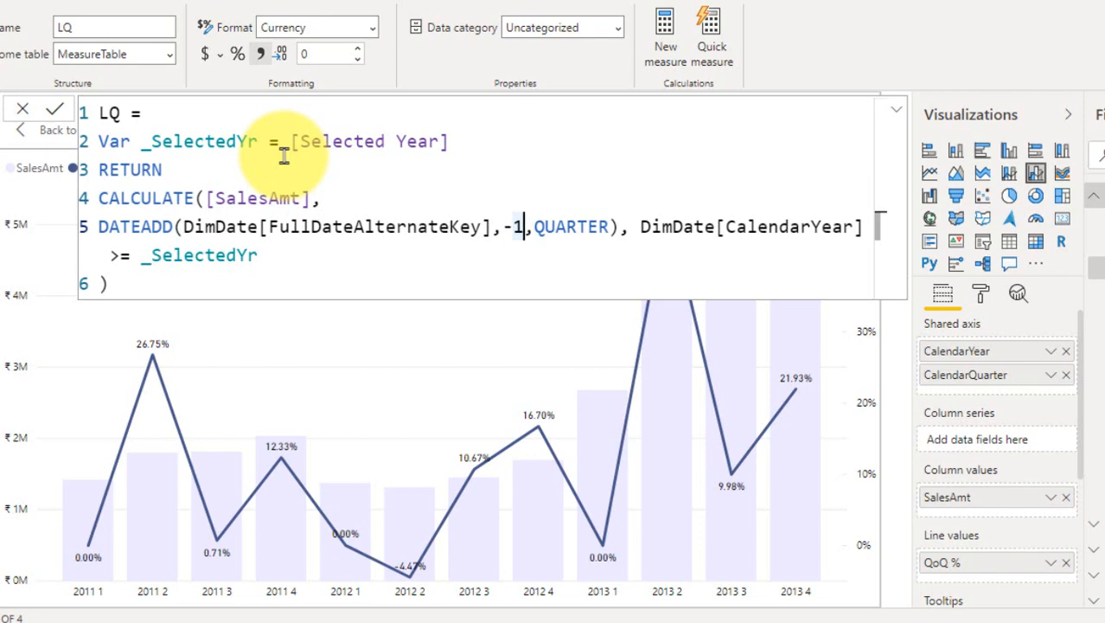
pyautogui.hotkey('ctrl', 'Right')
pyautogui.hotkey('ctrl', 'shift', 'Right')
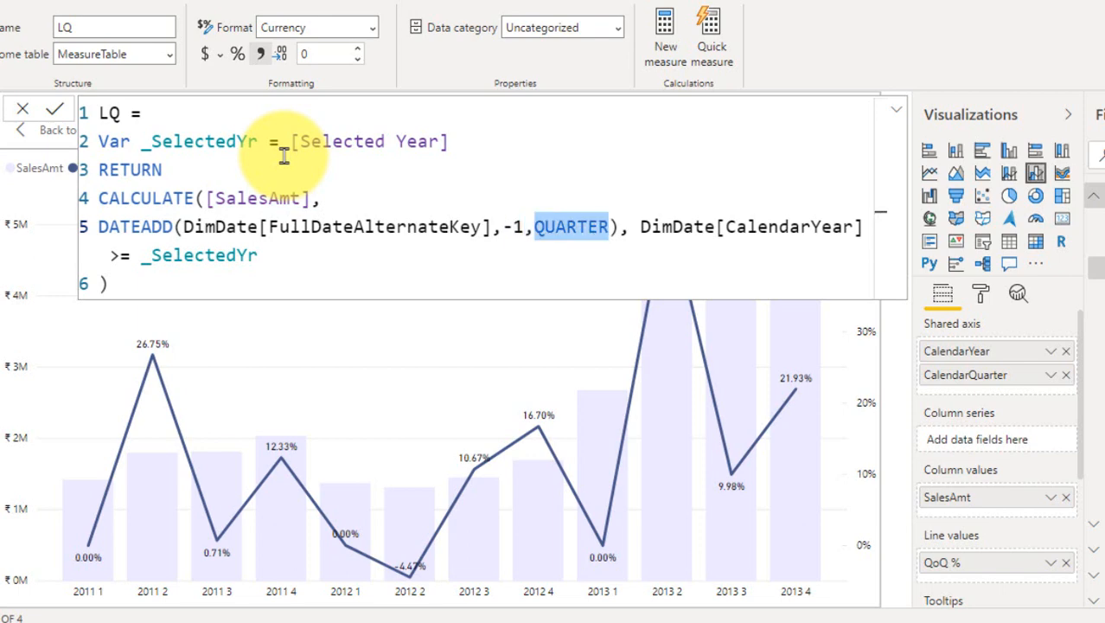
# Step: Move the DimDate[CalendarYear] >= _SelectedYr filter onto its own line in the LQ formula and commit the formula
pyautogui.press('Right')
pyautogui.hotkey('ctrl', 'Right')
pyautogui.hotkey('shift', 'Return')
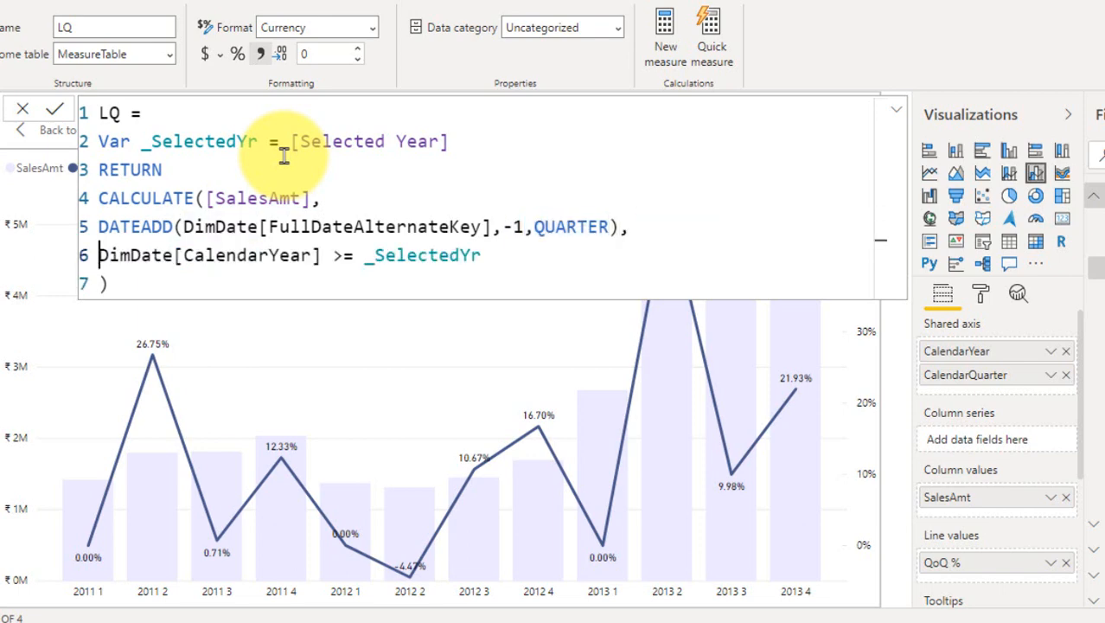
pyautogui.hotkey('ctrl', 'Right')
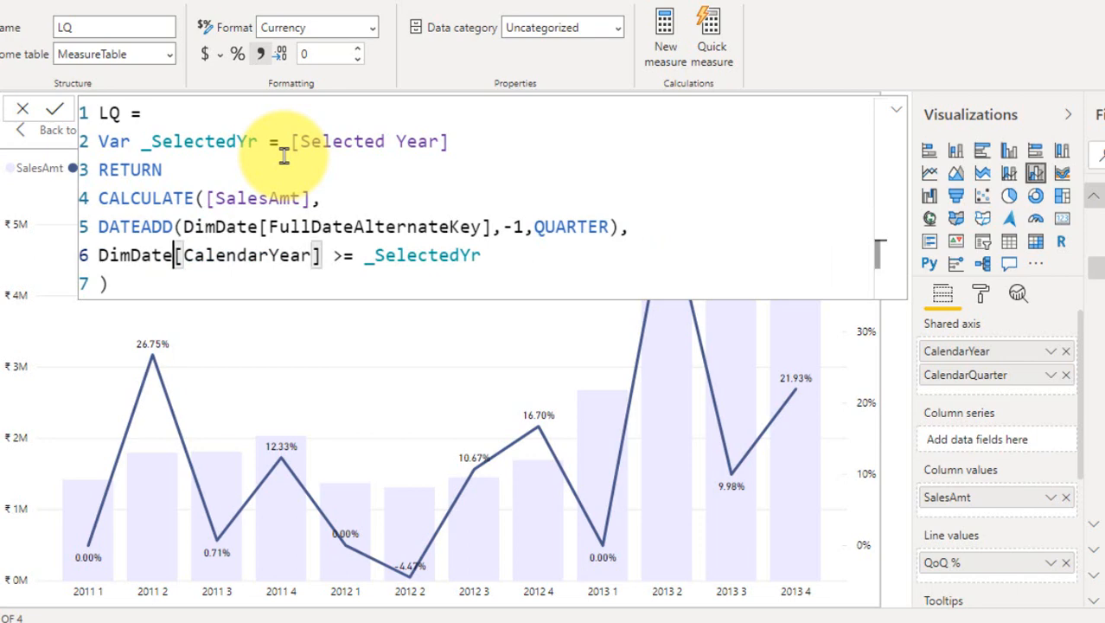
pyautogui.hotkey('ctrl', 'Right')
pyautogui.press('Right')
pyautogui.press('Right')
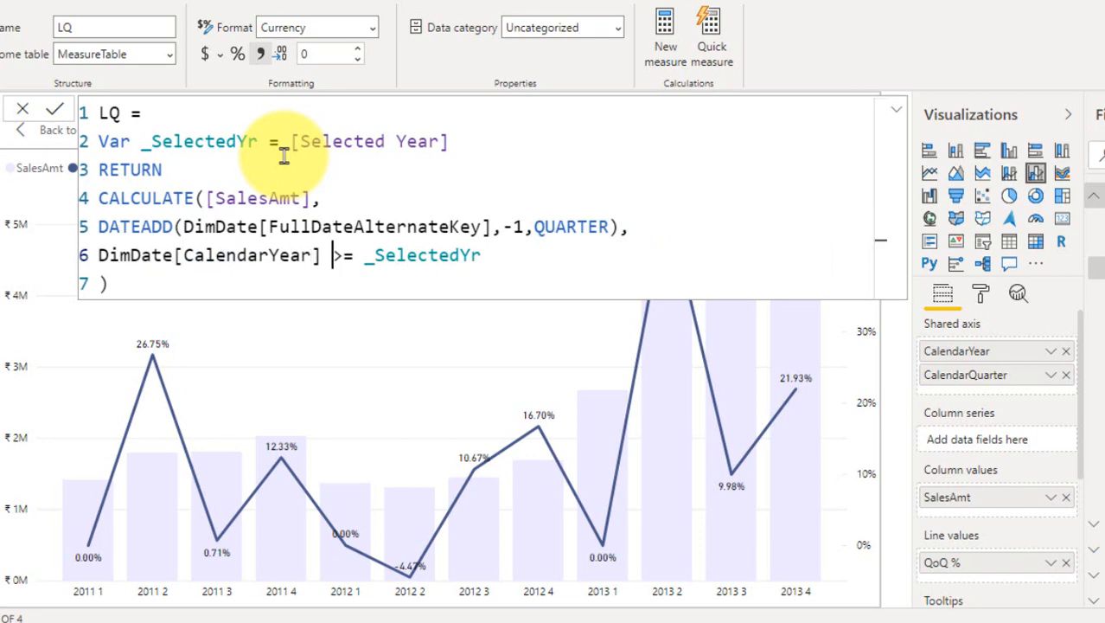
pyautogui.hotkey('ctrl', 'Right')
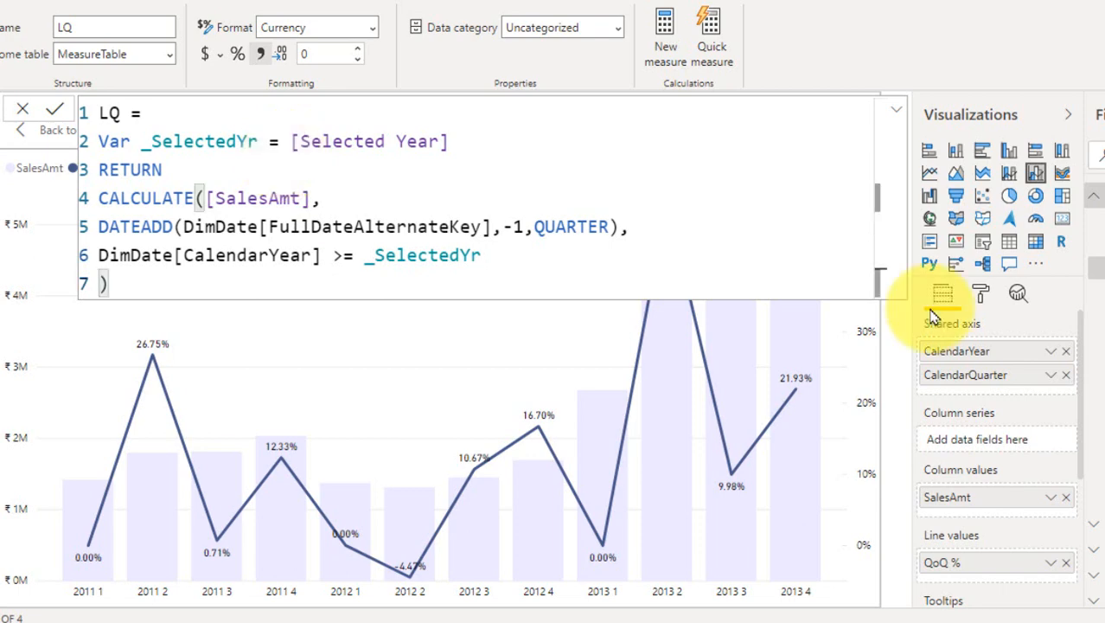
pyautogui.press('Return')
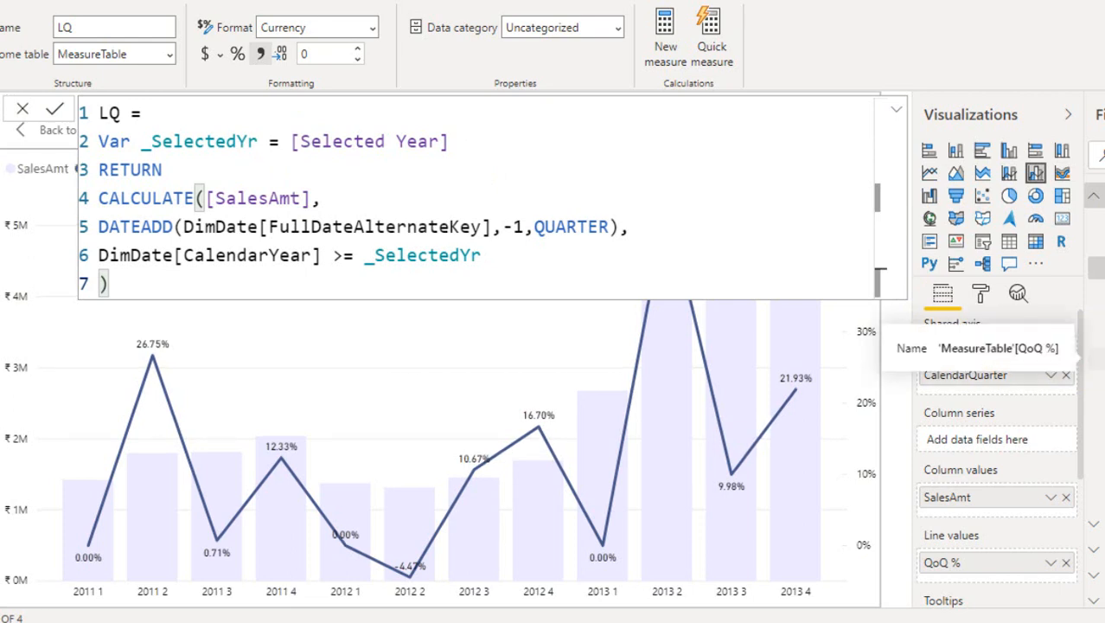
# Step: Open the QoQ % measure, examine how _QoQValue subtracts LQ from SalesAmt, and close the formula by selecting the FactInternetSales table
pyautogui.click(1098, 358)
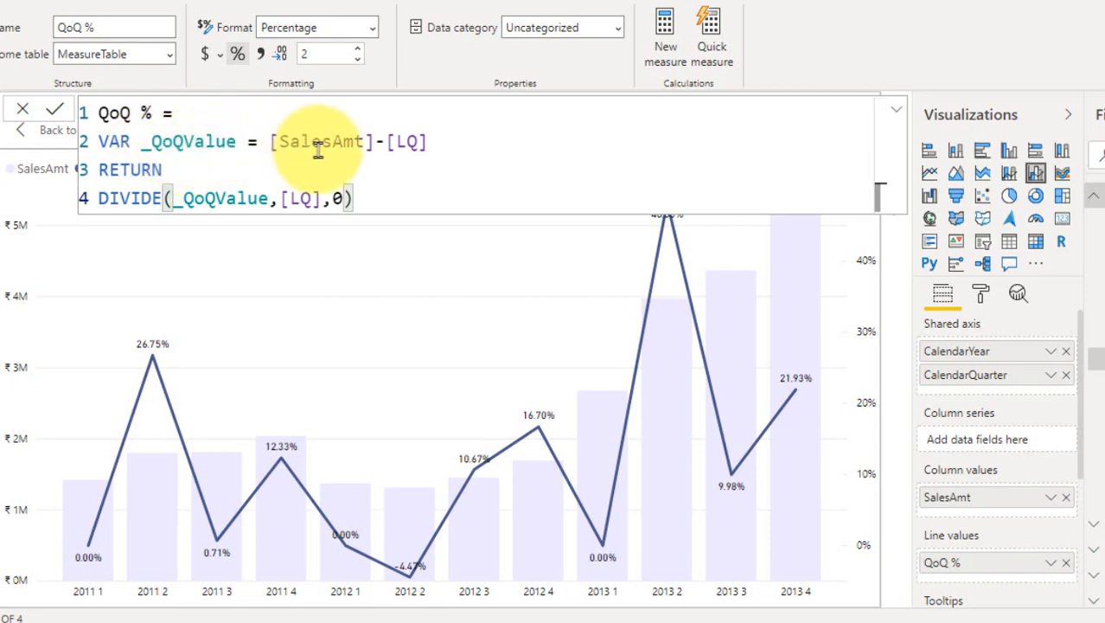
pyautogui.moveTo(271, 141); pyautogui.dragTo(427, 142)
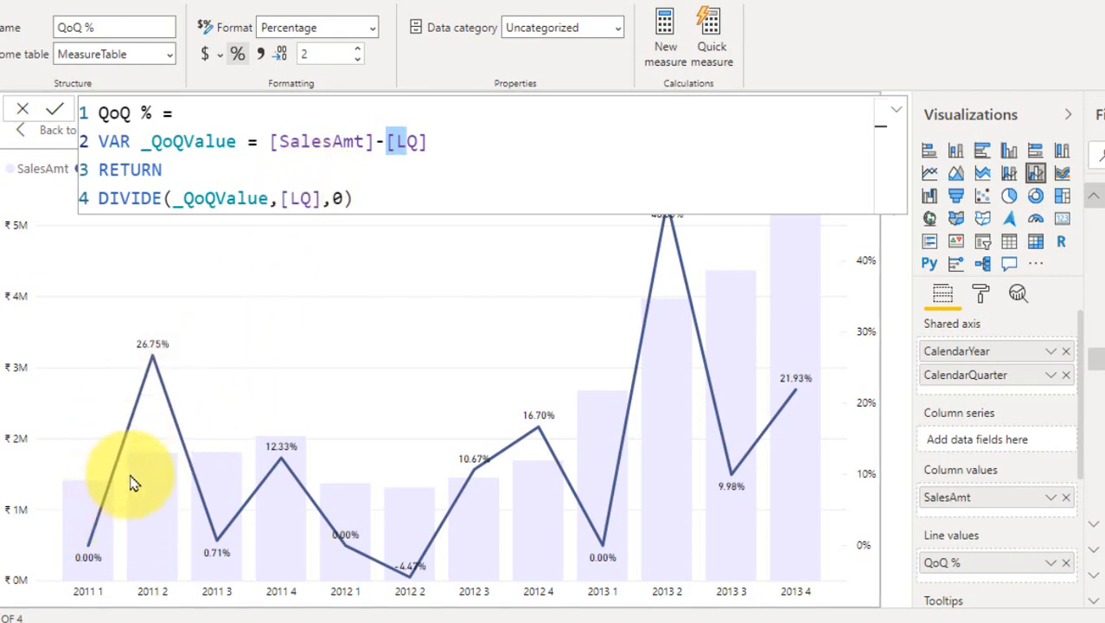
pyautogui.moveTo(141, 485)
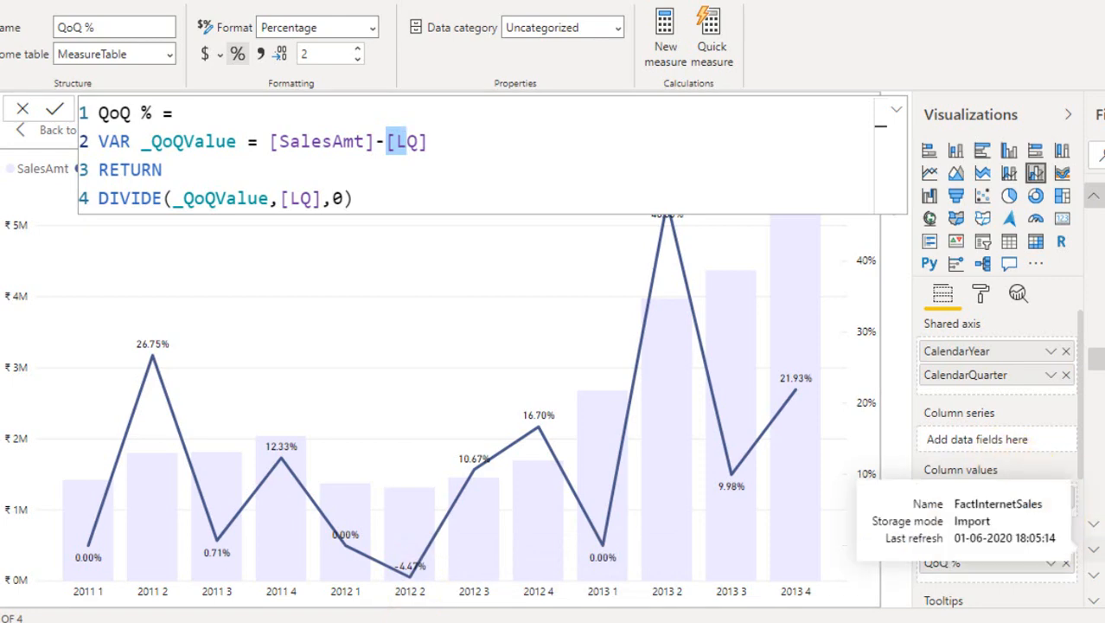
pyautogui.click(1096, 549)
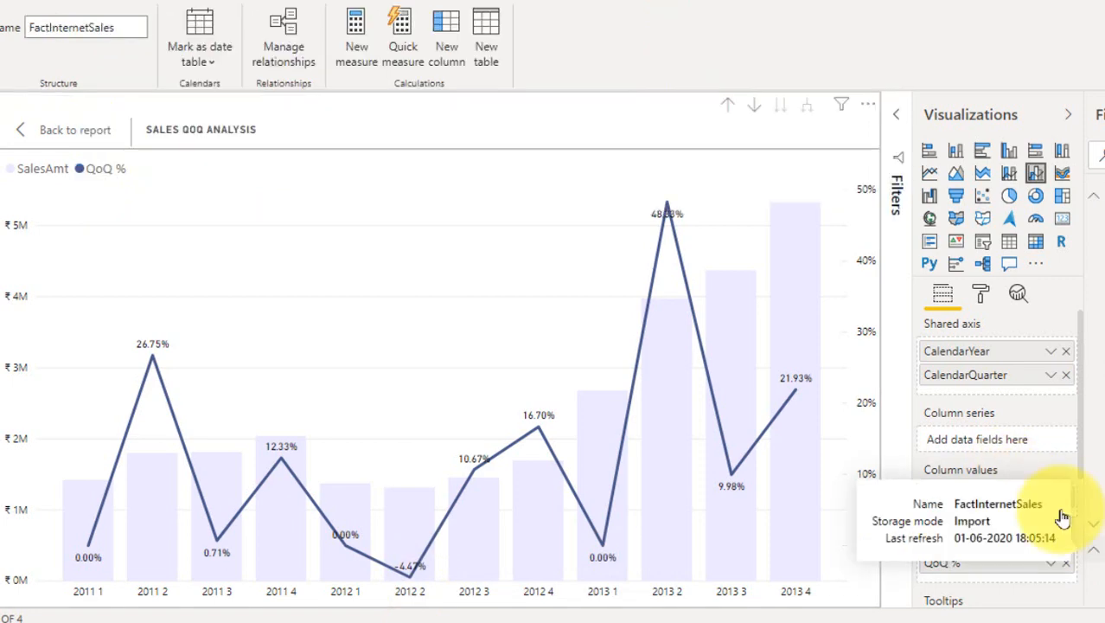
# Step: Return to the report and show the Sales MoM Analysis chart in focus mode
pyautogui.click(76, 130)
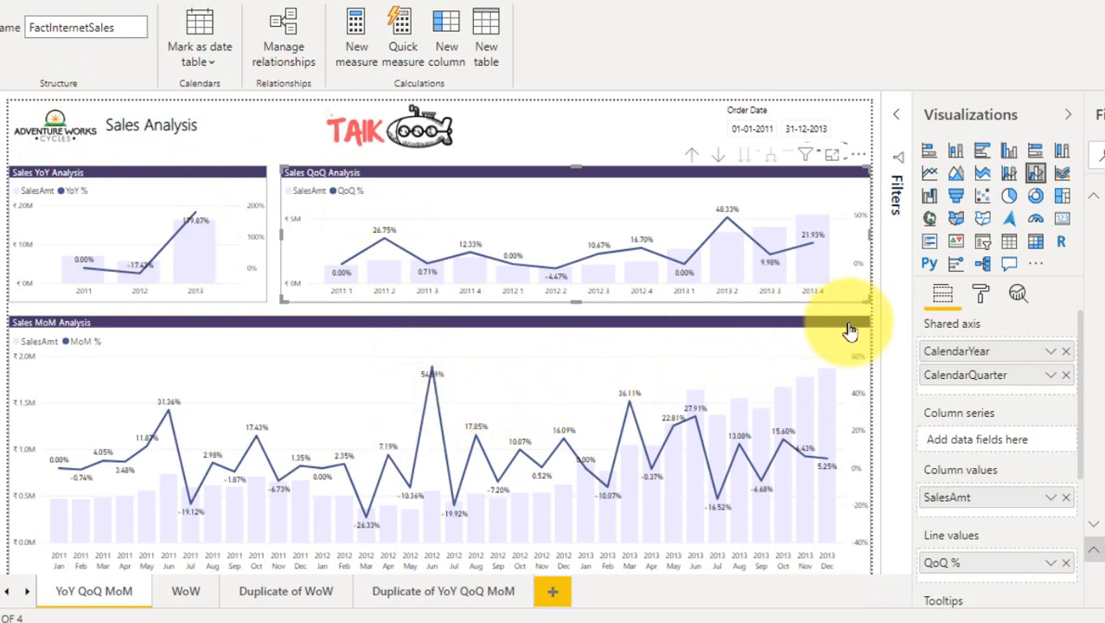
pyautogui.click(832, 330)
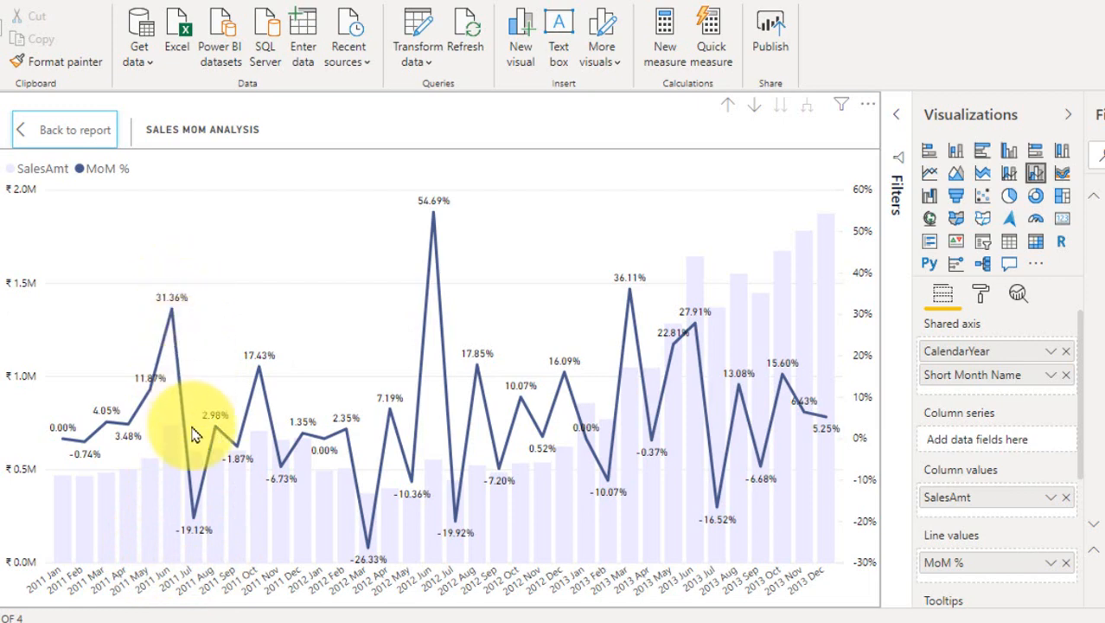
pyautogui.moveTo(198, 536)
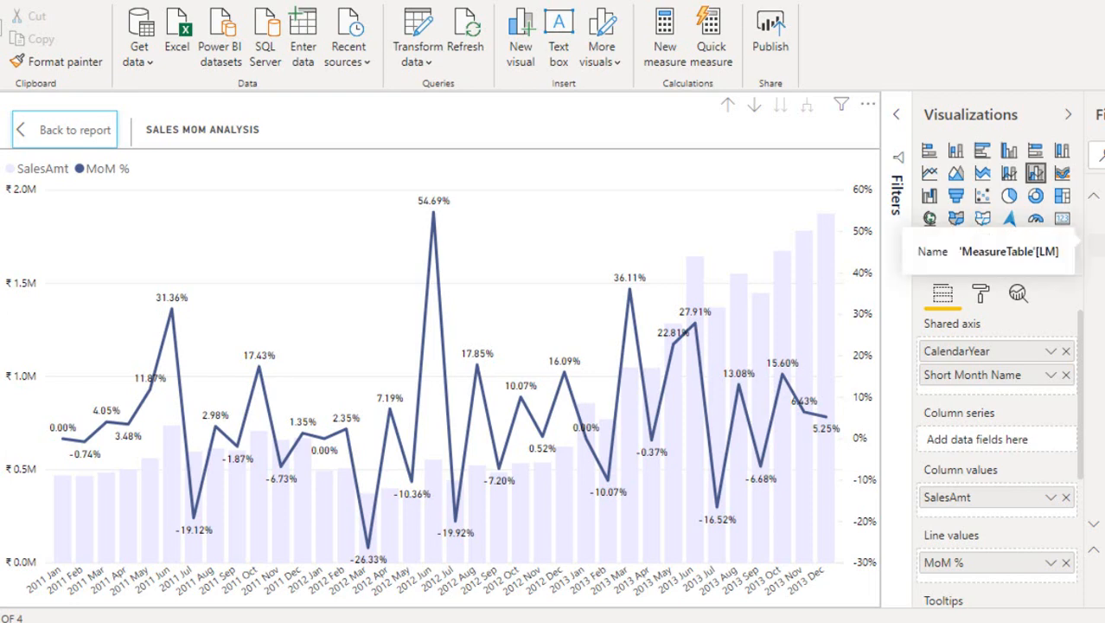
# Step: Open the formula of the LM measure and examine its _SelectedYr variable line through to RETURN
pyautogui.click(1096, 245)
pyautogui.click(358, 125)
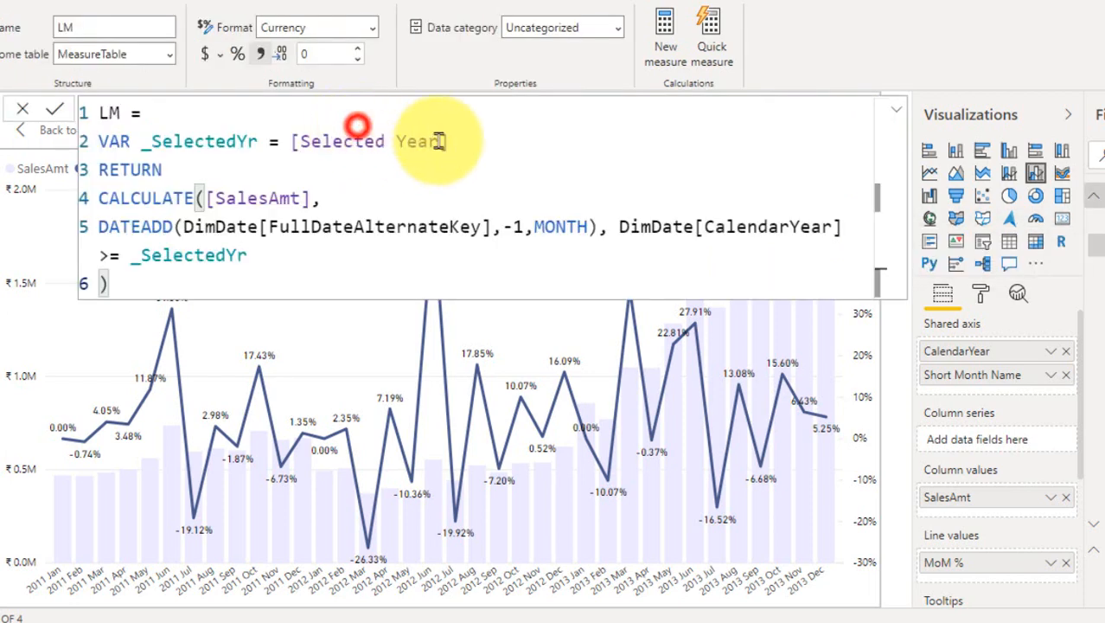
pyautogui.hotkey('ctrl', 'Right')
pyautogui.hotkey('ctrl', 'Right')
pyautogui.hotkey('ctrl', 'Right')
pyautogui.hotkey('ctrl', 'Right')
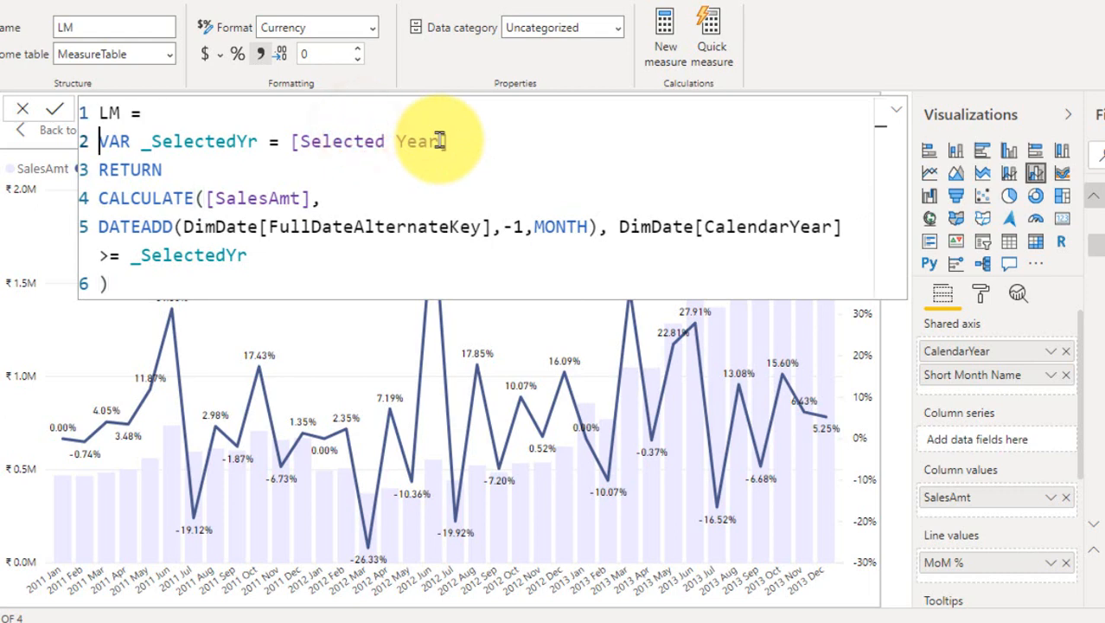
pyautogui.hotkey('ctrl', 'Right')
pyautogui.hotkey('ctrl', 'Right')
pyautogui.hotkey('ctrl', 'Right')
pyautogui.hotkey('ctrl', 'Right')
pyautogui.hotkey('ctrl', 'Right')
pyautogui.hotkey('ctrl', 'Right')
pyautogui.hotkey('ctrl', 'Right')
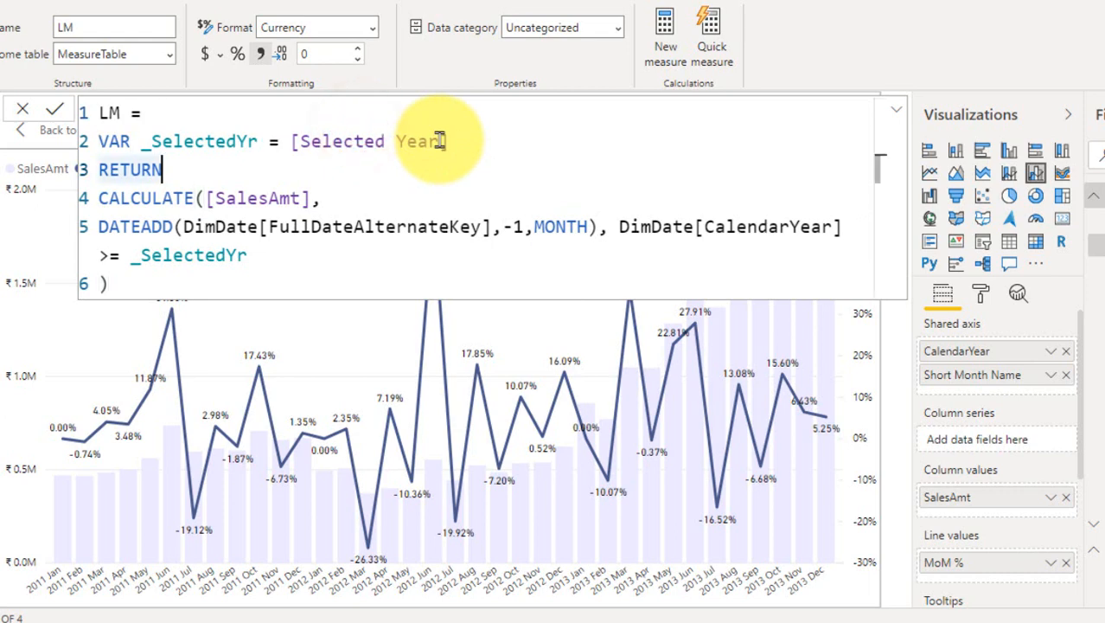
# Step: Move the DimDate[CalendarYear] >= _SelectedYr filter onto its own line after DATEADD in the LM formula and commit the formula
pyautogui.hotkey('ctrl', 'Right')
pyautogui.hotkey('ctrl', 'Right')
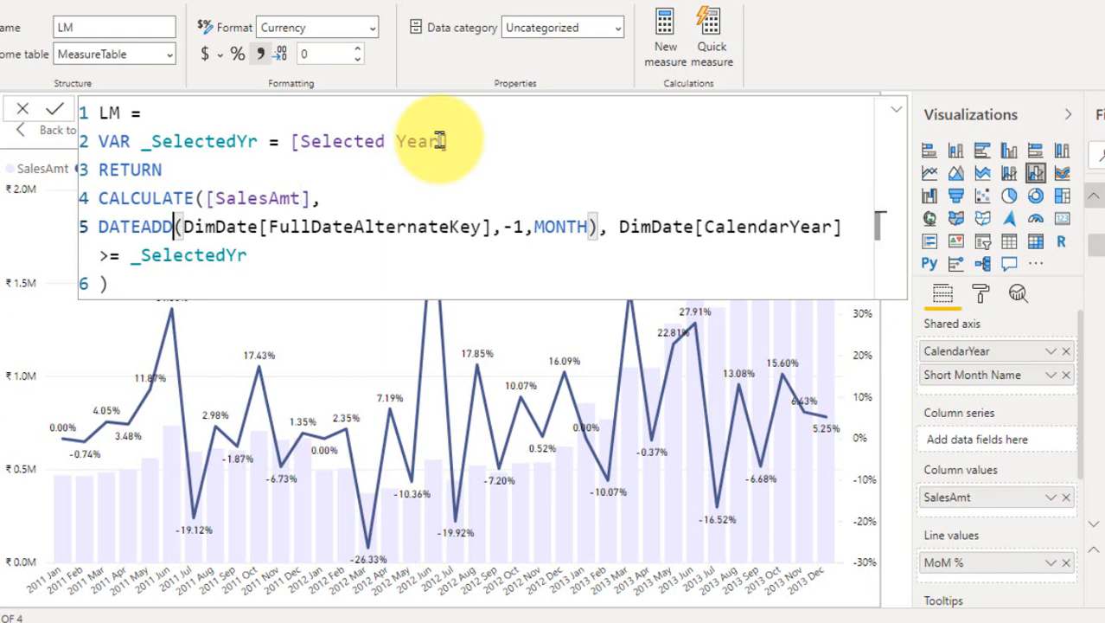
pyautogui.hotkey('ctrl', 'Right')
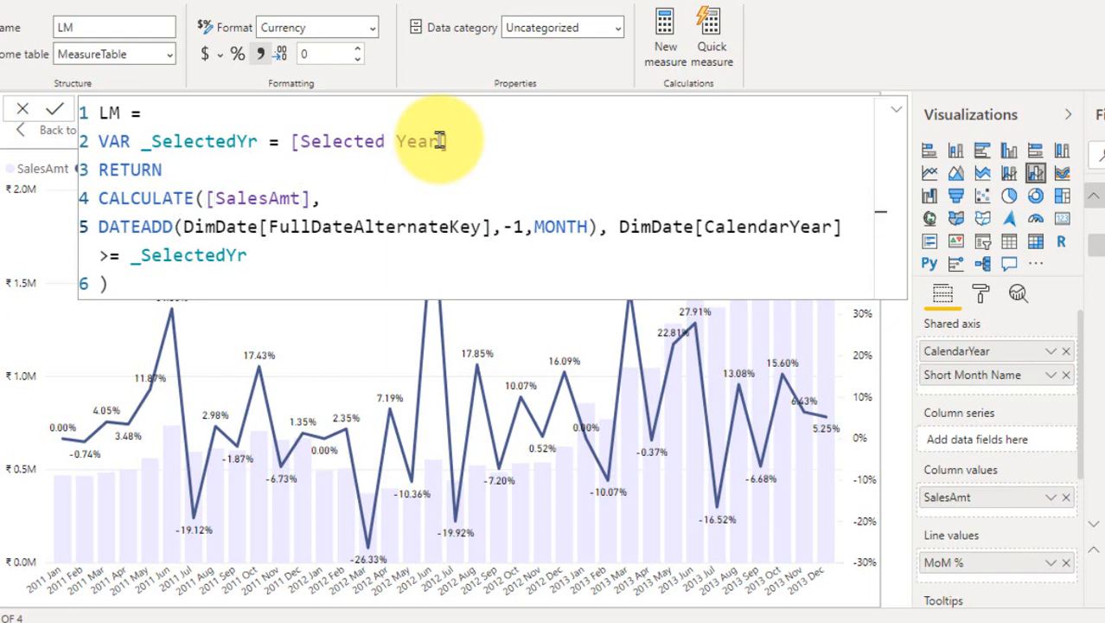
pyautogui.hotkey('ctrl', 'Right')
pyautogui.hotkey('ctrl', 'Right')
pyautogui.hotkey('ctrl', 'Right')
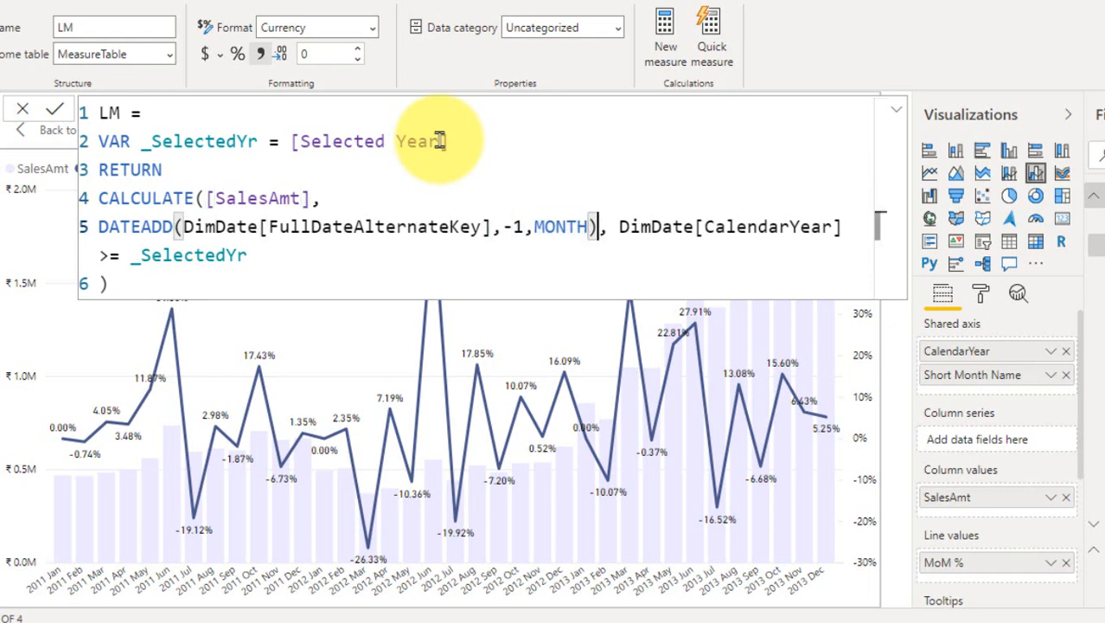
pyautogui.hotkey('ctrl', 'Right')
pyautogui.hotkey('shift', 'Return')
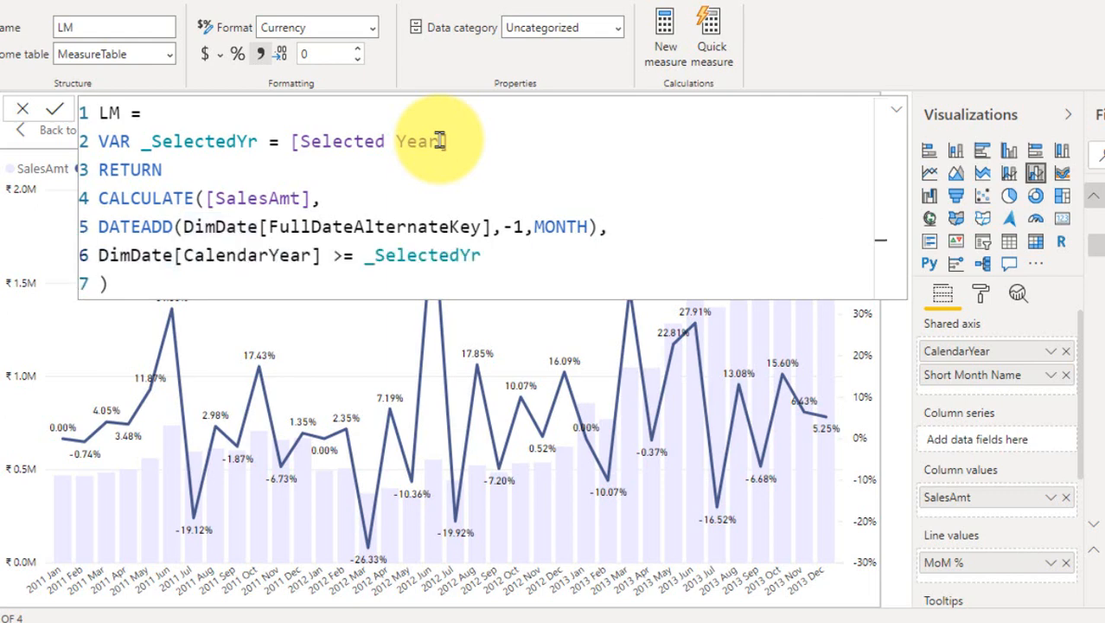
pyautogui.press('Down')
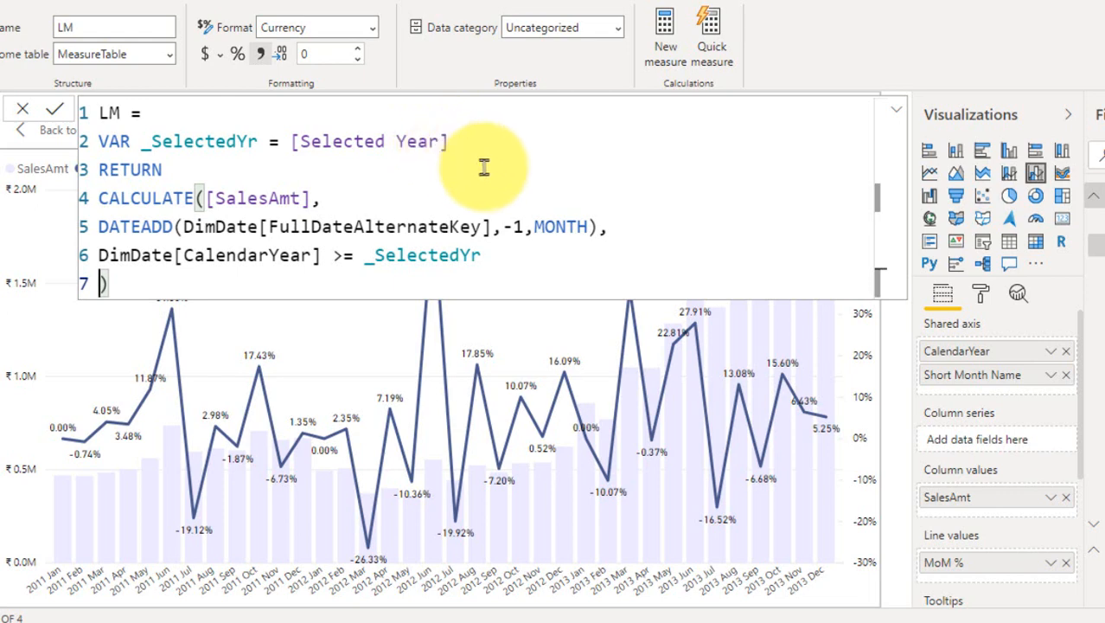
pyautogui.click(55, 109)
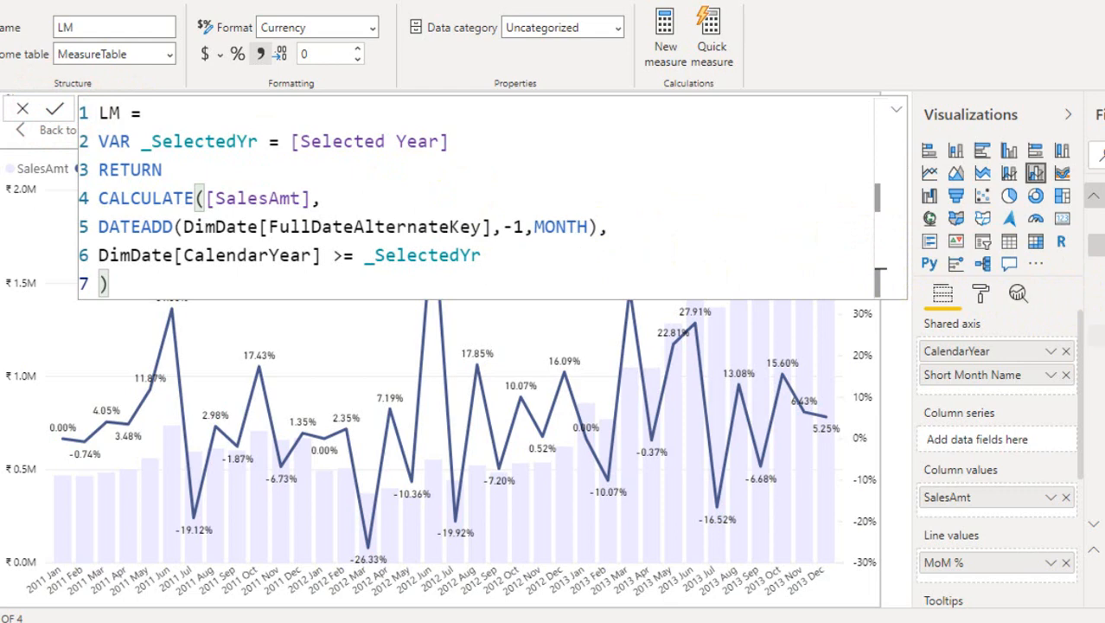
# Step: Open the formula of the MoM % measure and examine the SalesAmt reference in its _MoMValue variable
pyautogui.click(1099, 335)
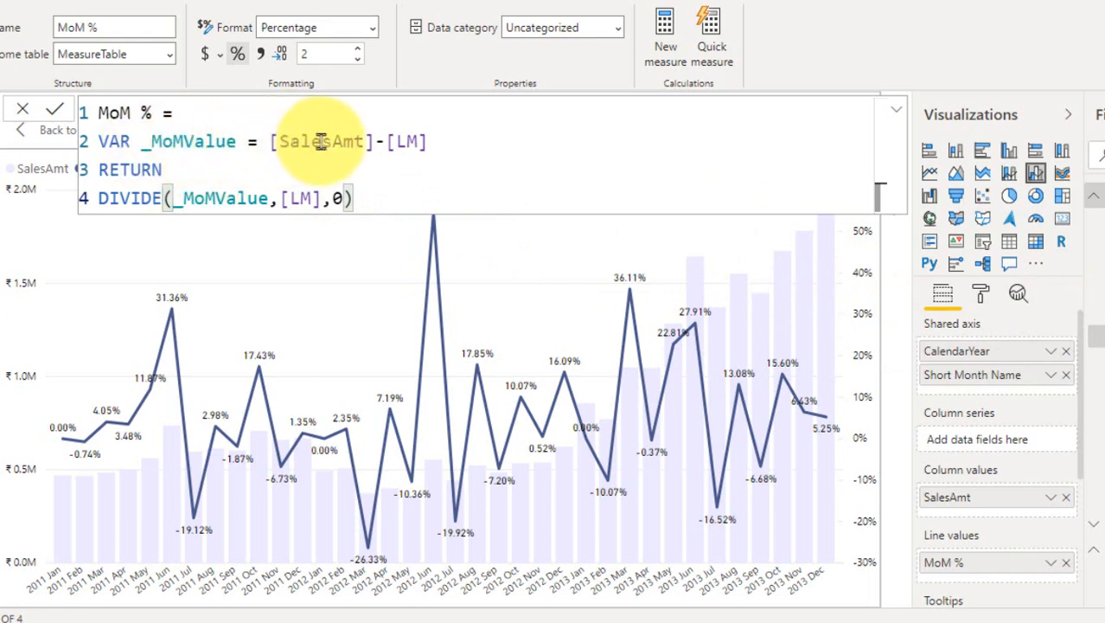
pyautogui.doubleClick(320, 141)
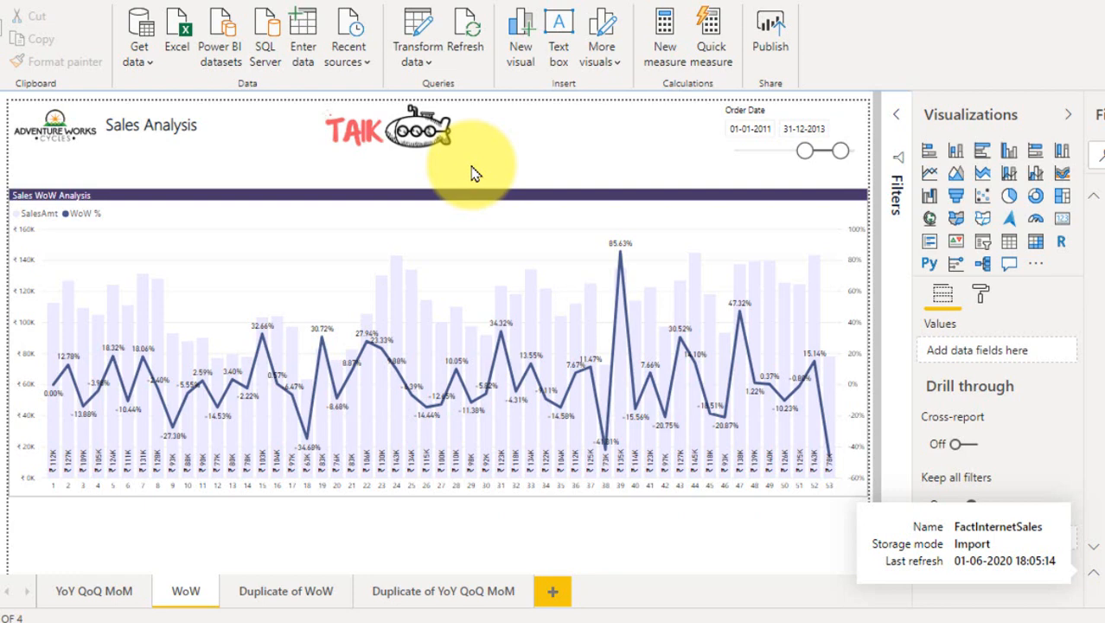
# Step: With the Sales WoW Analysis chart in focus mode, examine the LW measure's _MaxWk variable and FILTER expression, and collapse the formula editor
pyautogui.moveTo(24, 308)
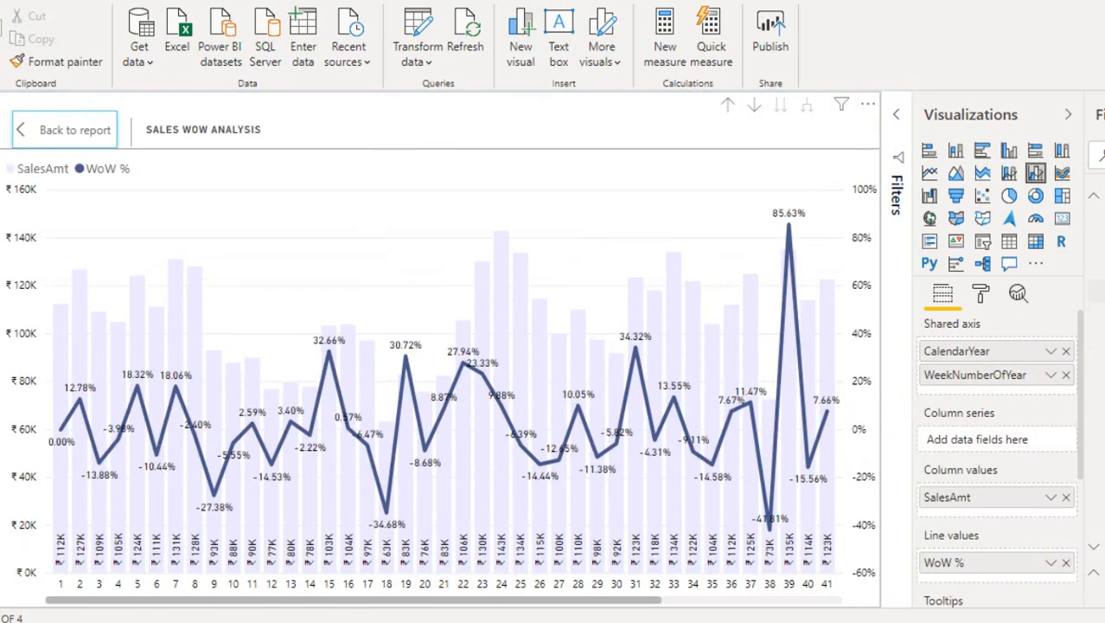
pyautogui.click(1099, 291)
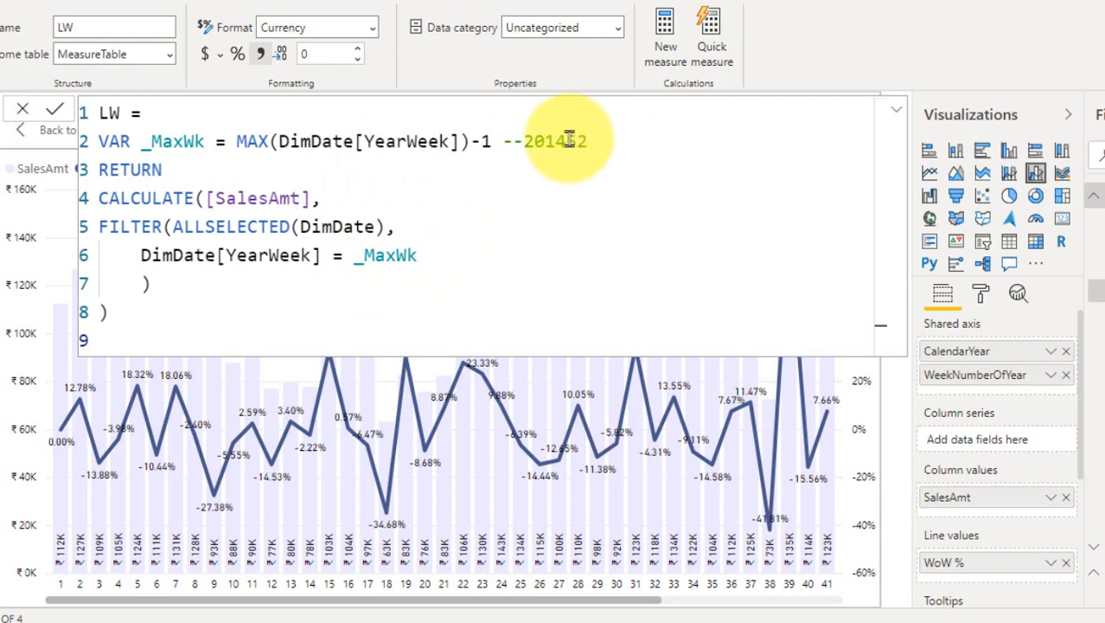
pyautogui.click(896, 108)
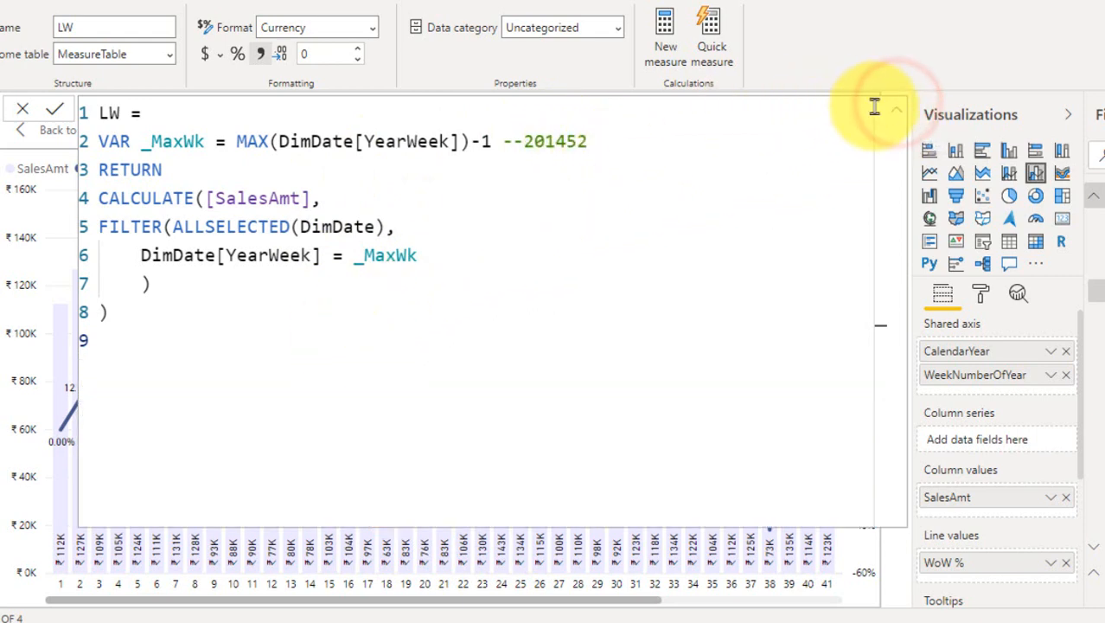
pyautogui.click(889, 109)
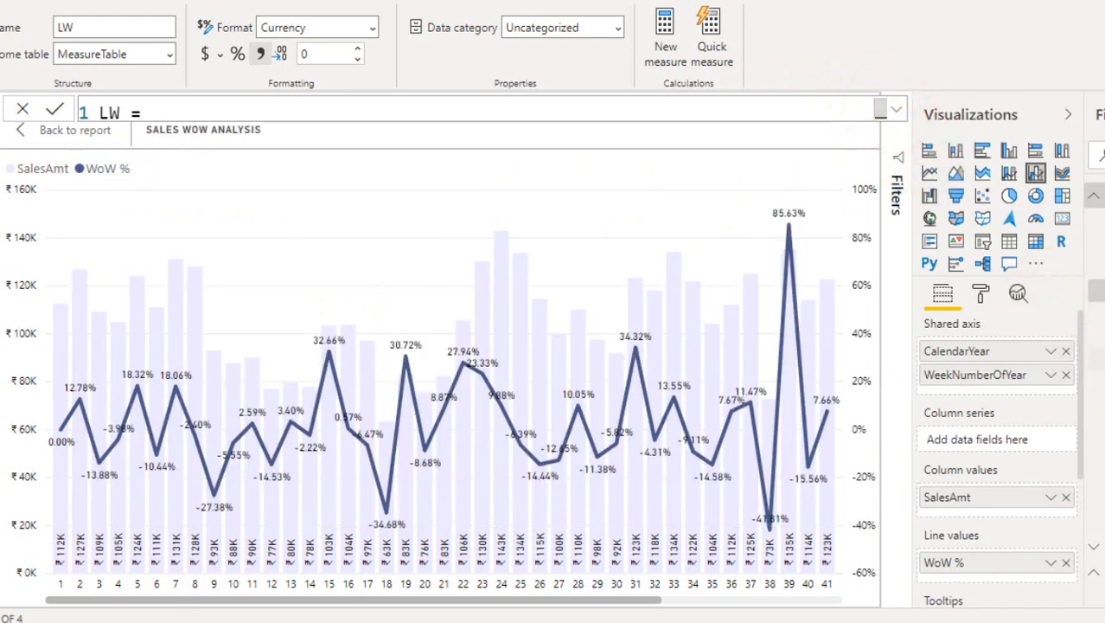
# Step: Open the WoW % measure's formula, examine its _WoWValue variable and DIVIDE expression, and collapse the formula editor
pyautogui.click(1097, 472)
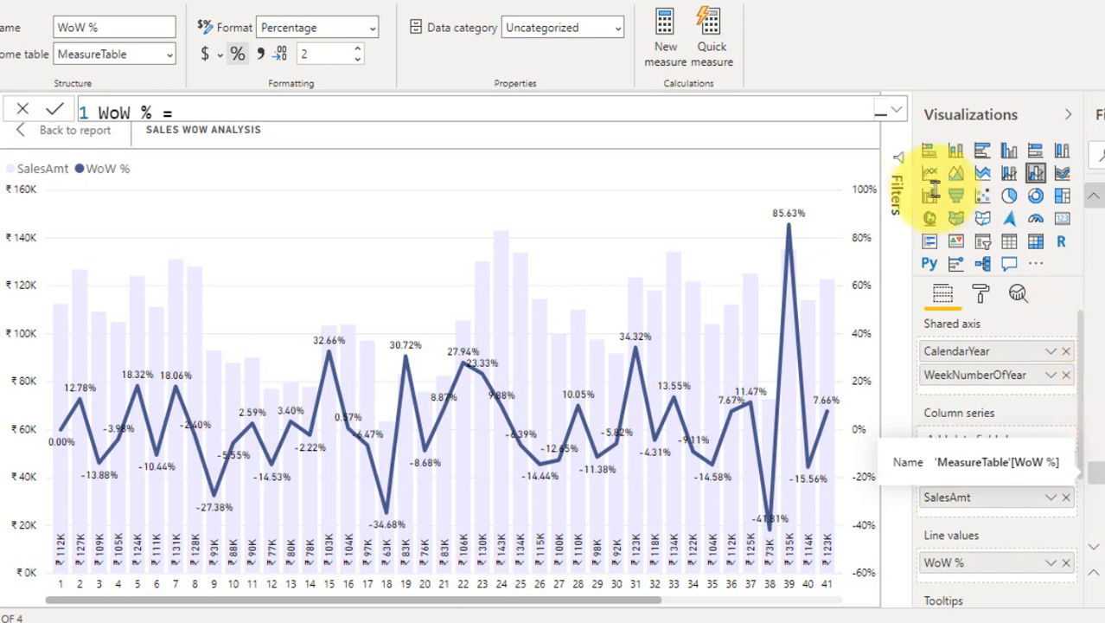
pyautogui.click(898, 116)
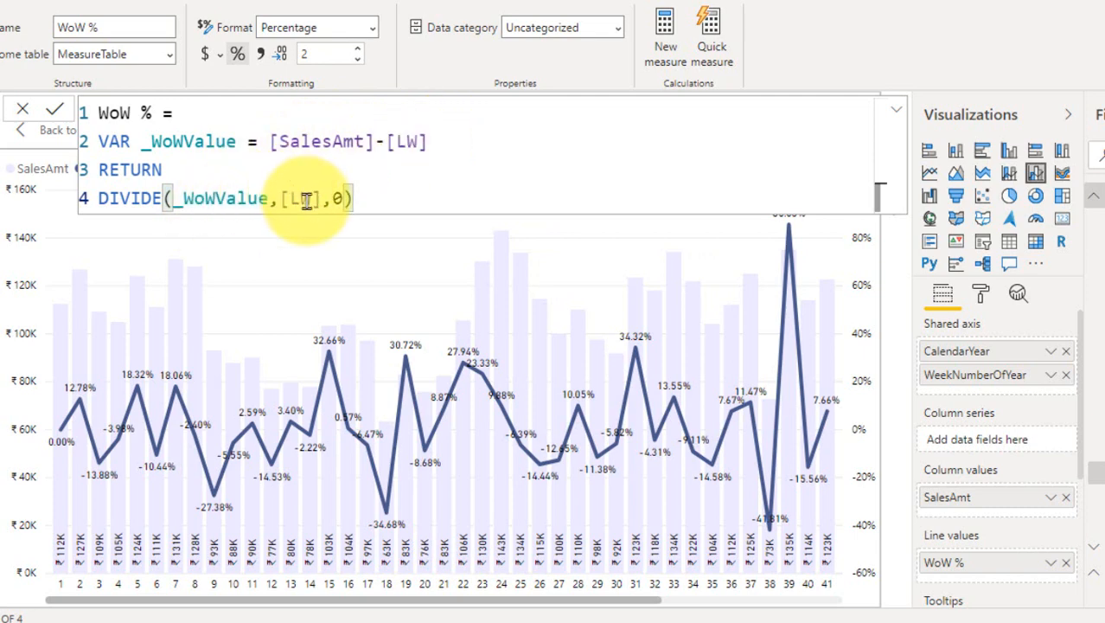
pyautogui.click(900, 115)
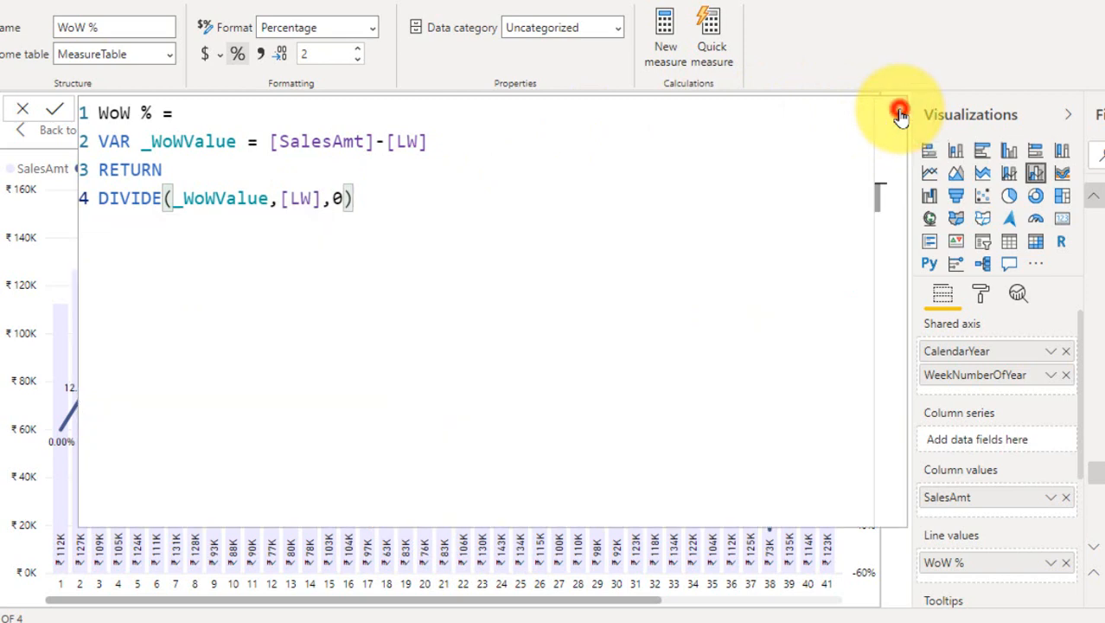
pyautogui.click(900, 115)
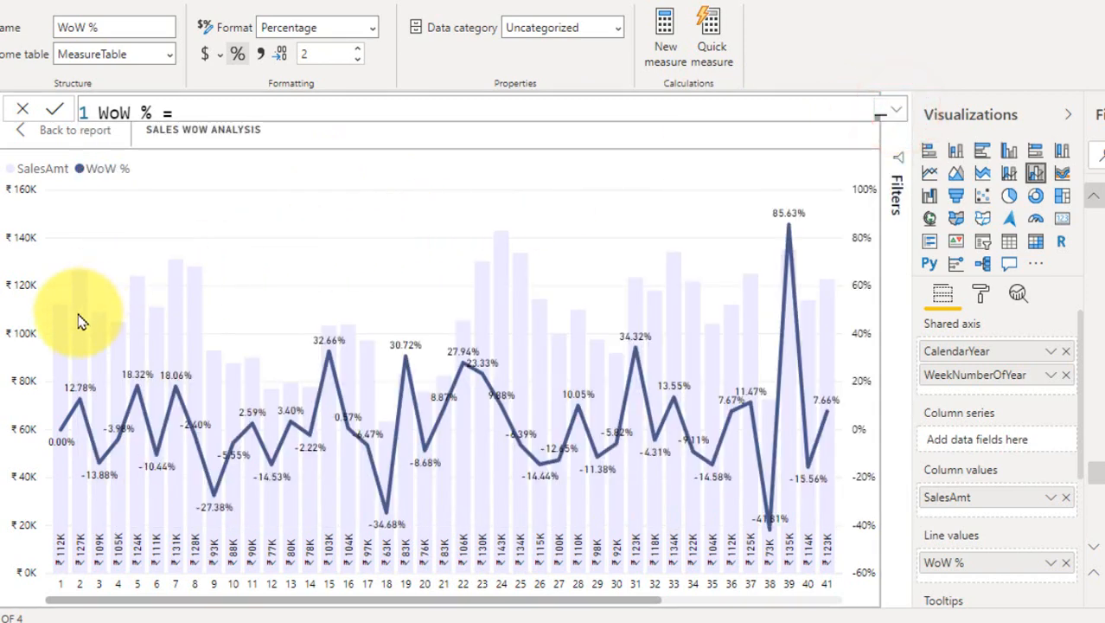
# Step: Read the 2012 week 2 and week 3 sales amounts from the chart and calculate 126859 - 109255 in Calculator
pyautogui.moveTo(79, 321)
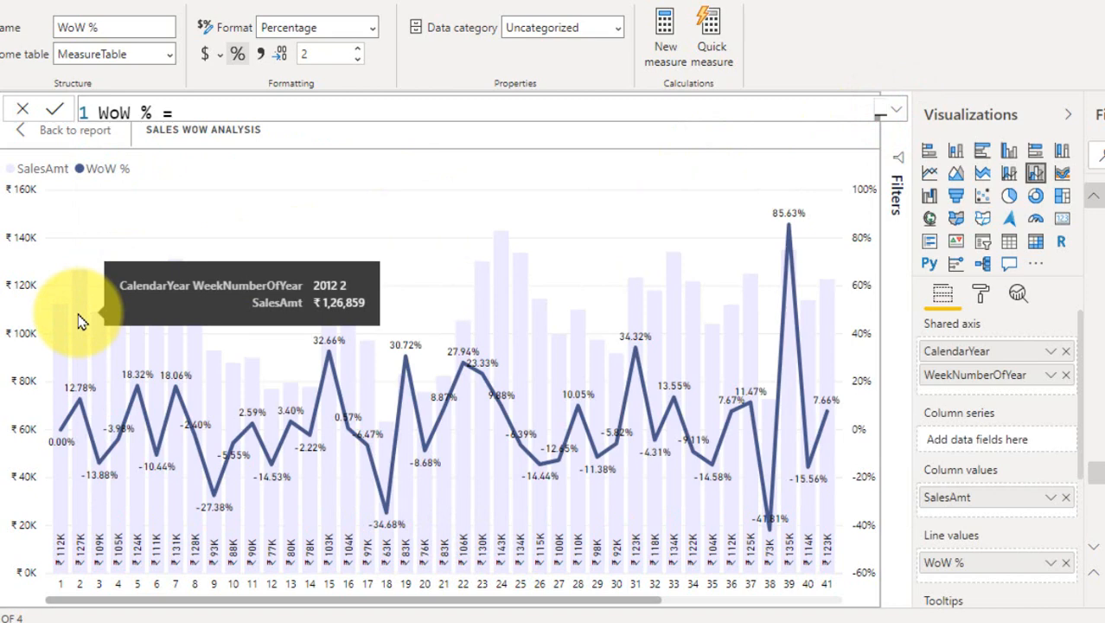
pyautogui.hotkey('alt', 'Tab')
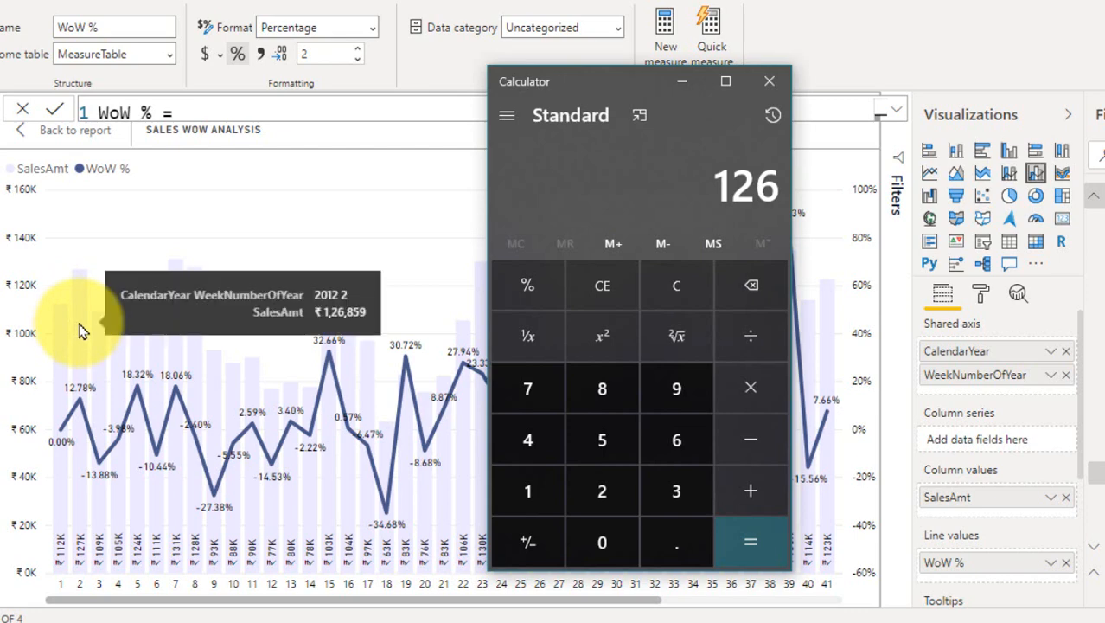
pyautogui.write('859')
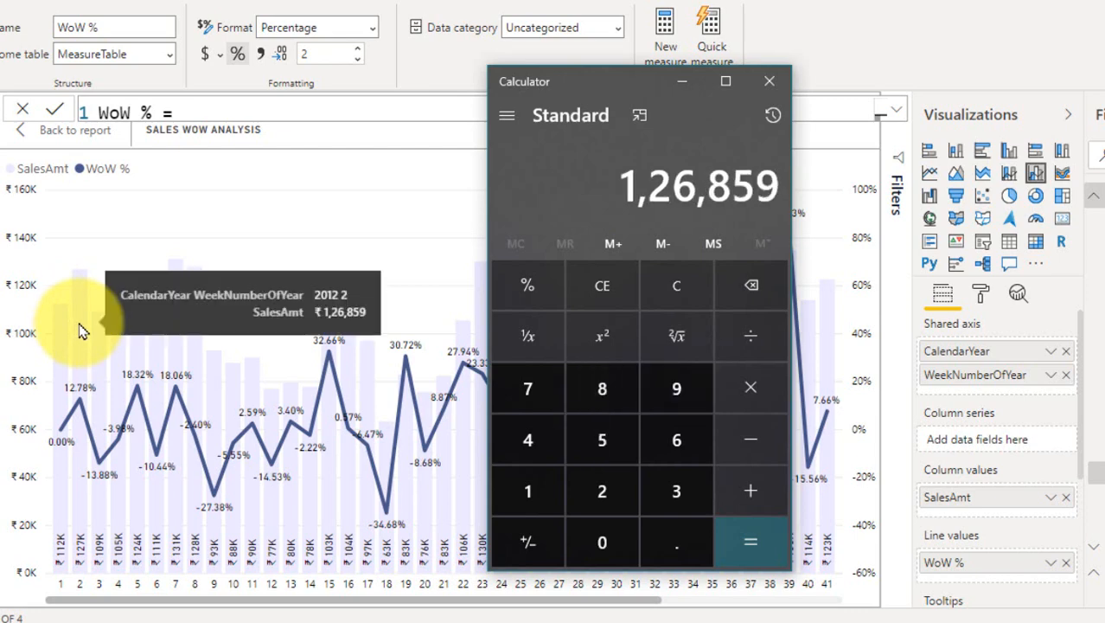
pyautogui.press('-')
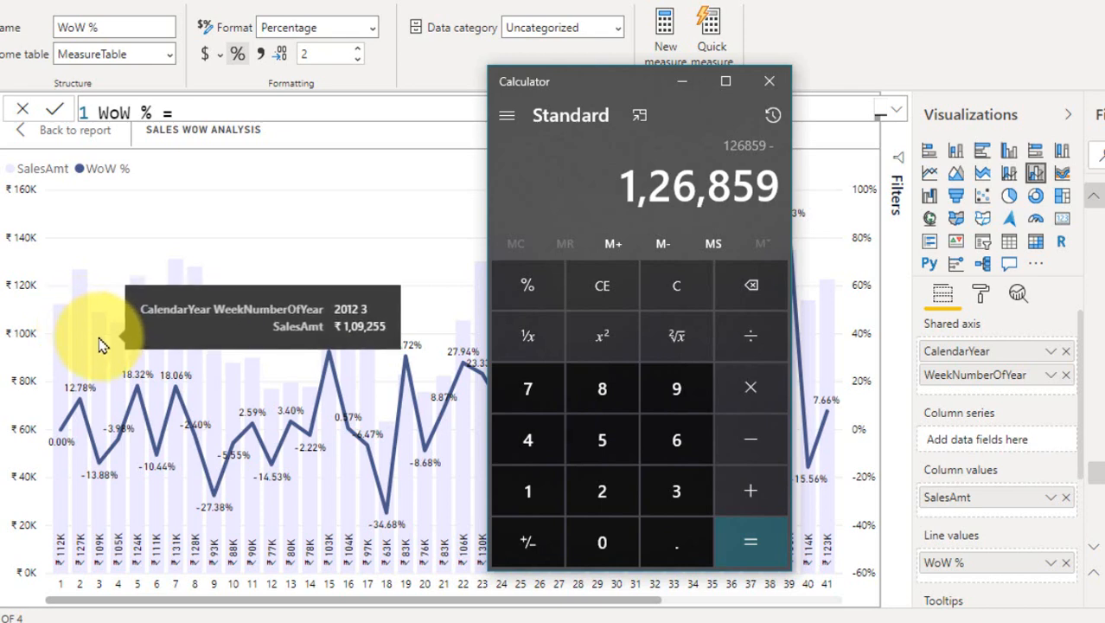
pyautogui.write('109255')
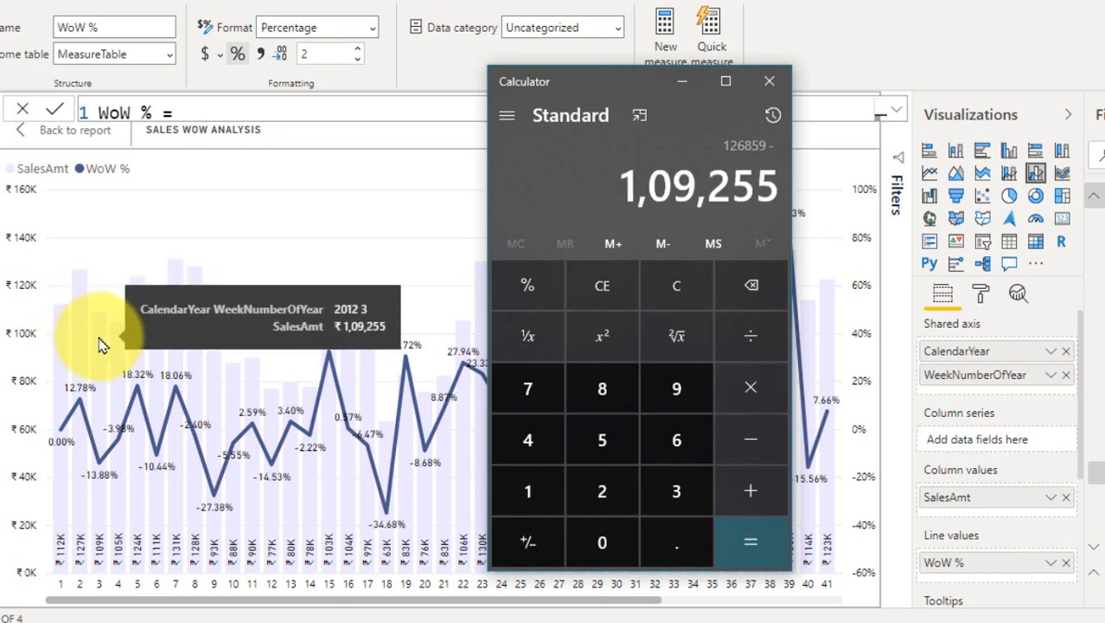
pyautogui.press('Return')
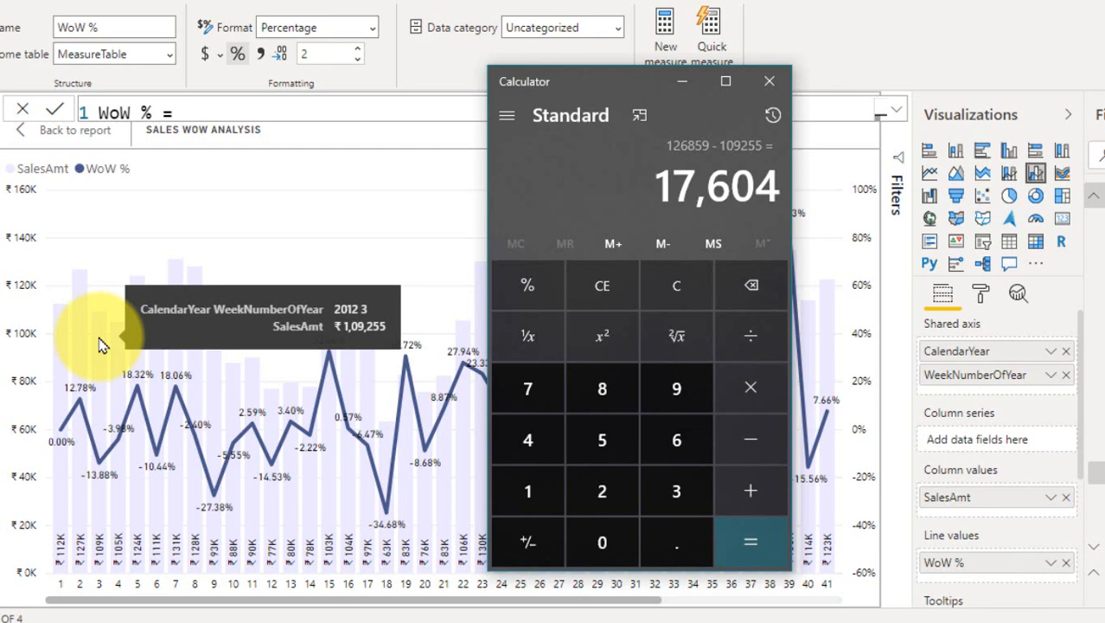
# Step: Calculate the week 3 percentage change over week 2 as -17604 ÷ 126859 × 100
pyautogui.write('-17')
pyautogui.press('Escape')
pyautogui.write('-17604')
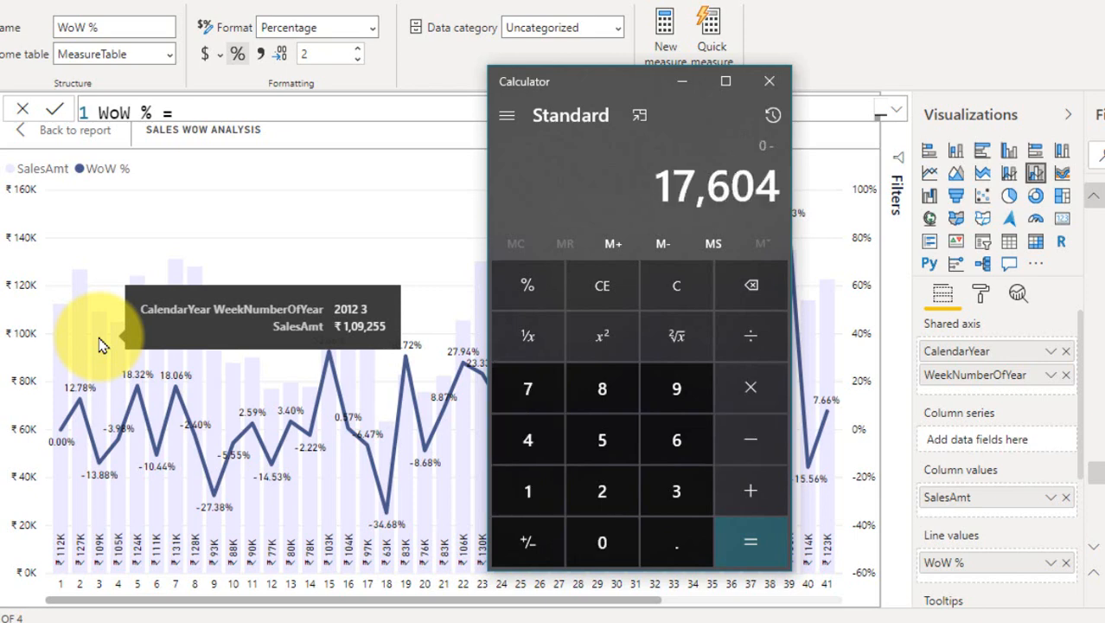
pyautogui.press('Return')
pyautogui.press('/')
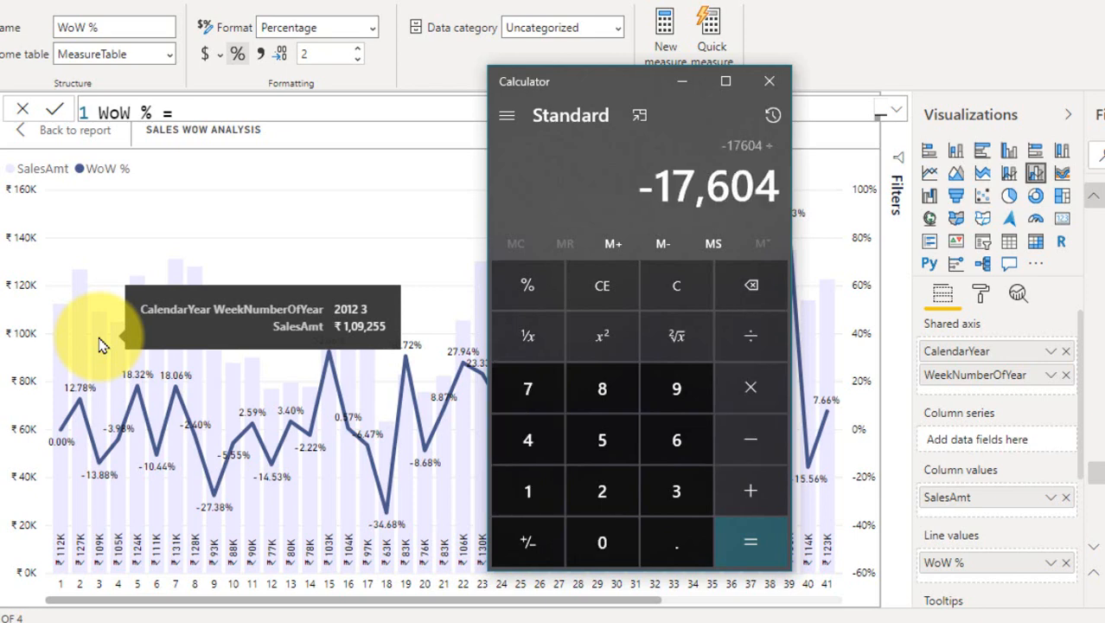
pyautogui.write('126859')
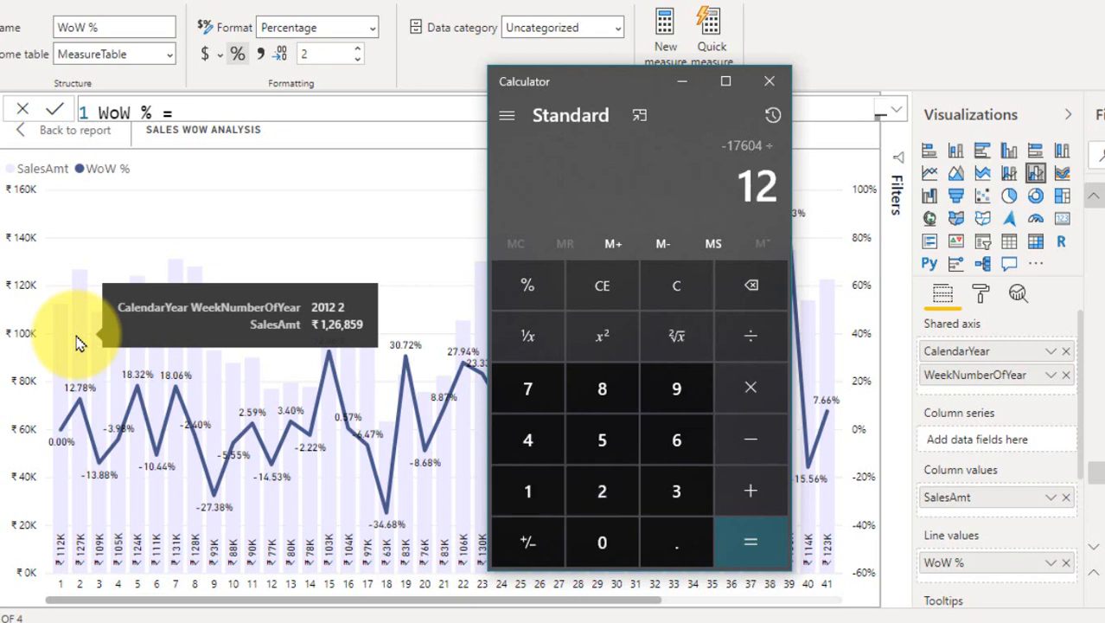
pyautogui.press('*')
pyautogui.write('100')
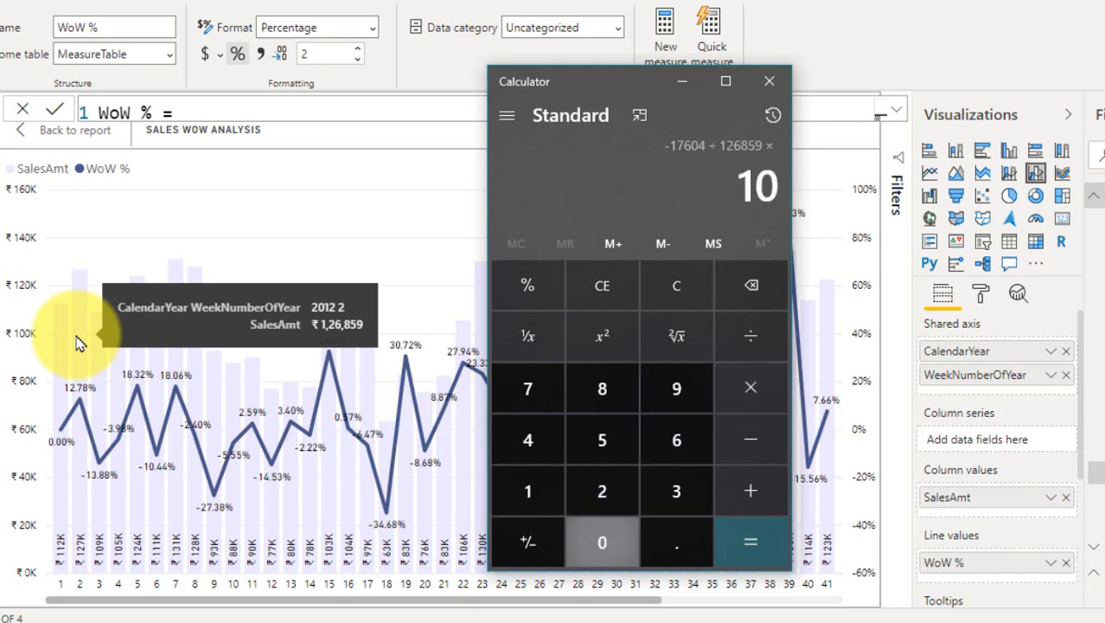
pyautogui.press('Return')
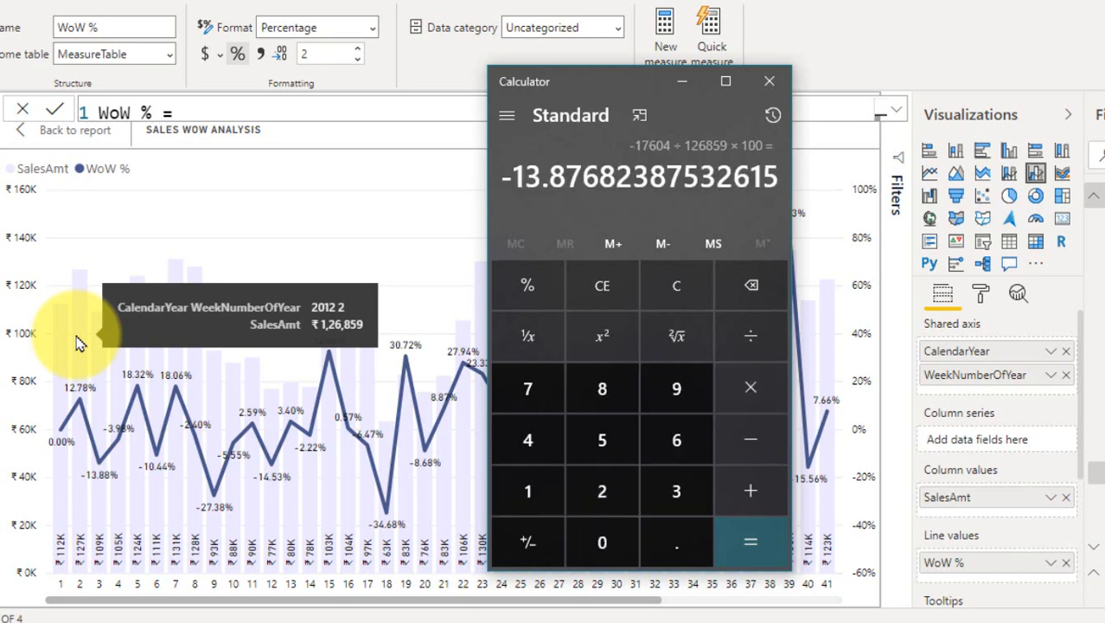